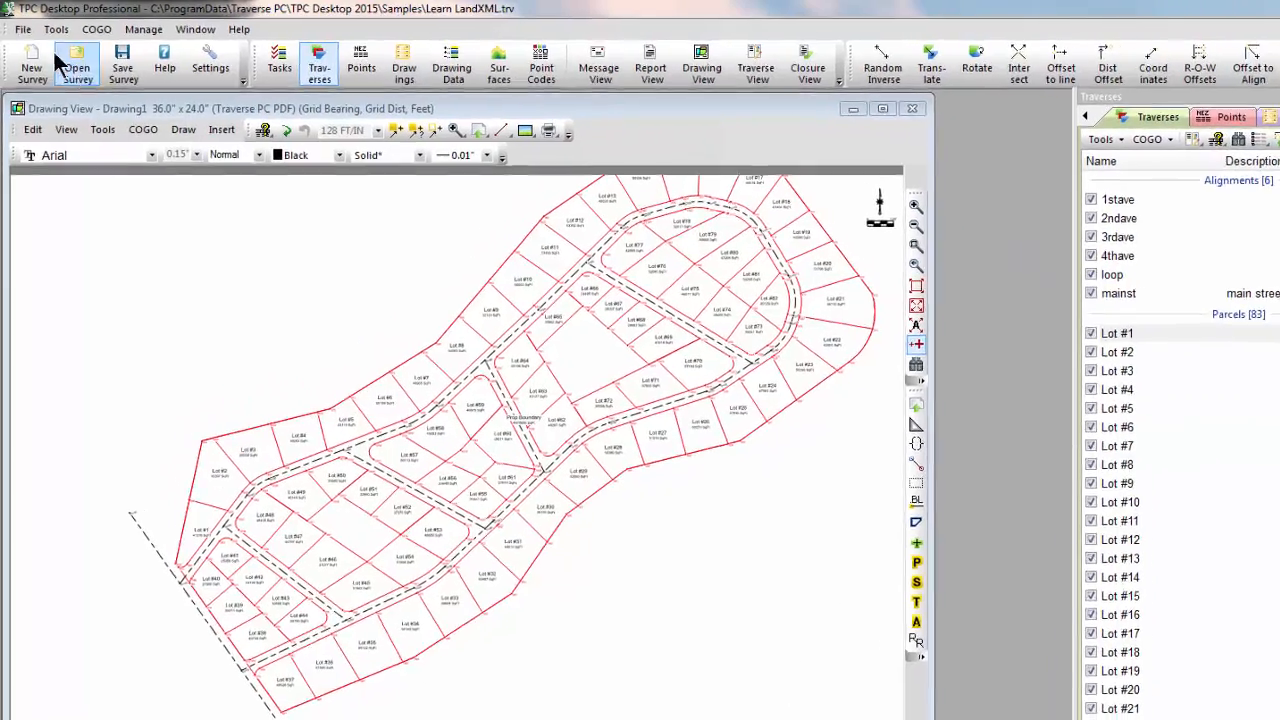
Start a LandXML import of subdivision.xml from the Samples folder without saving the current survey, clearing the earlier import details.
click(22, 29)
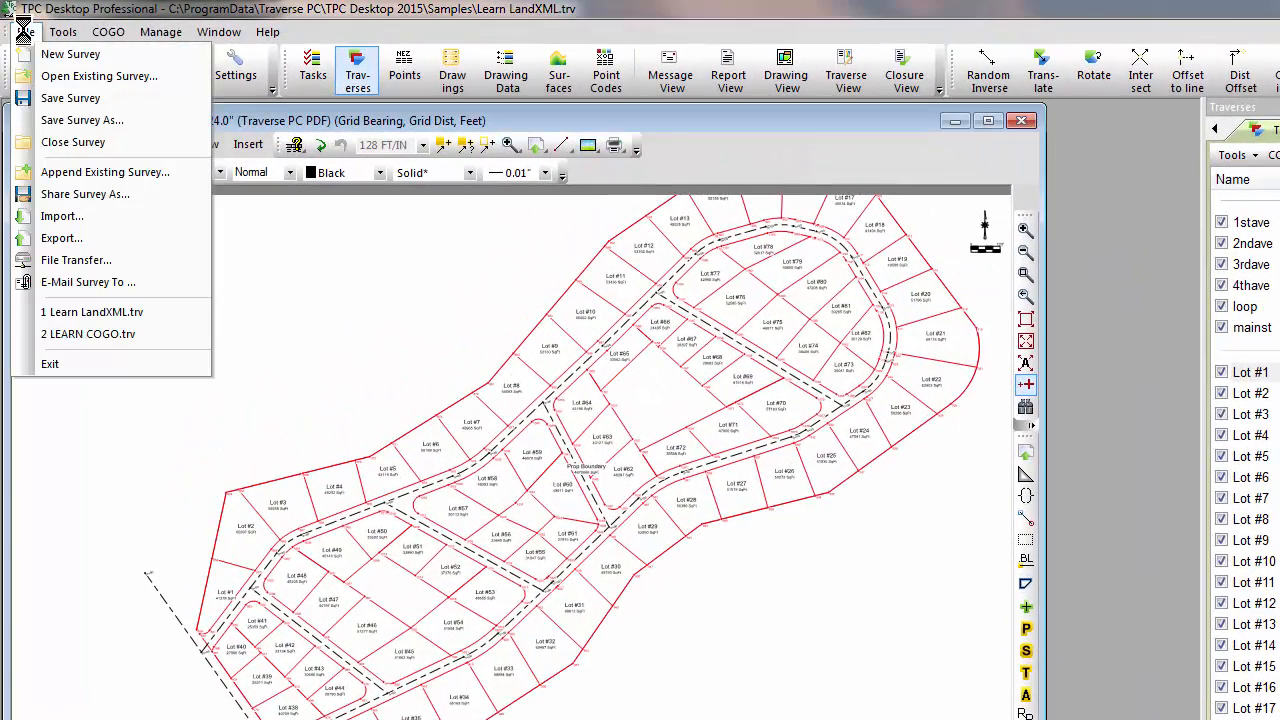
click(65, 217)
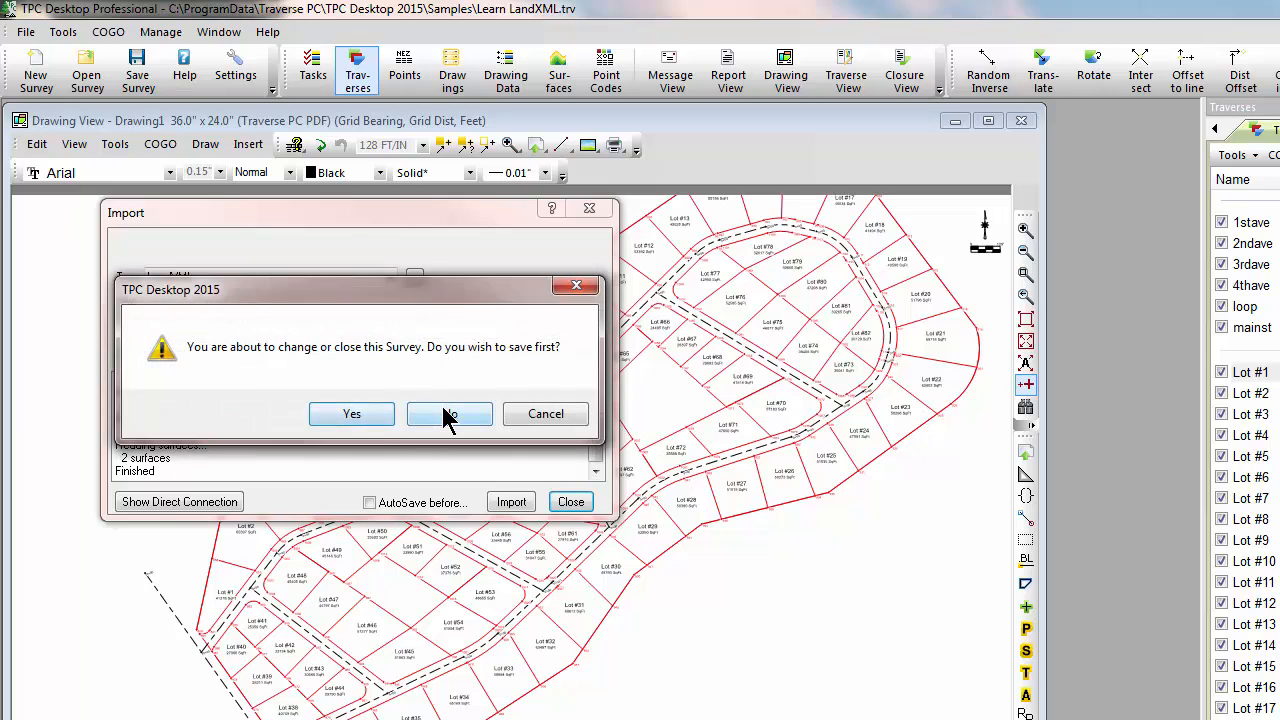
click(449, 420)
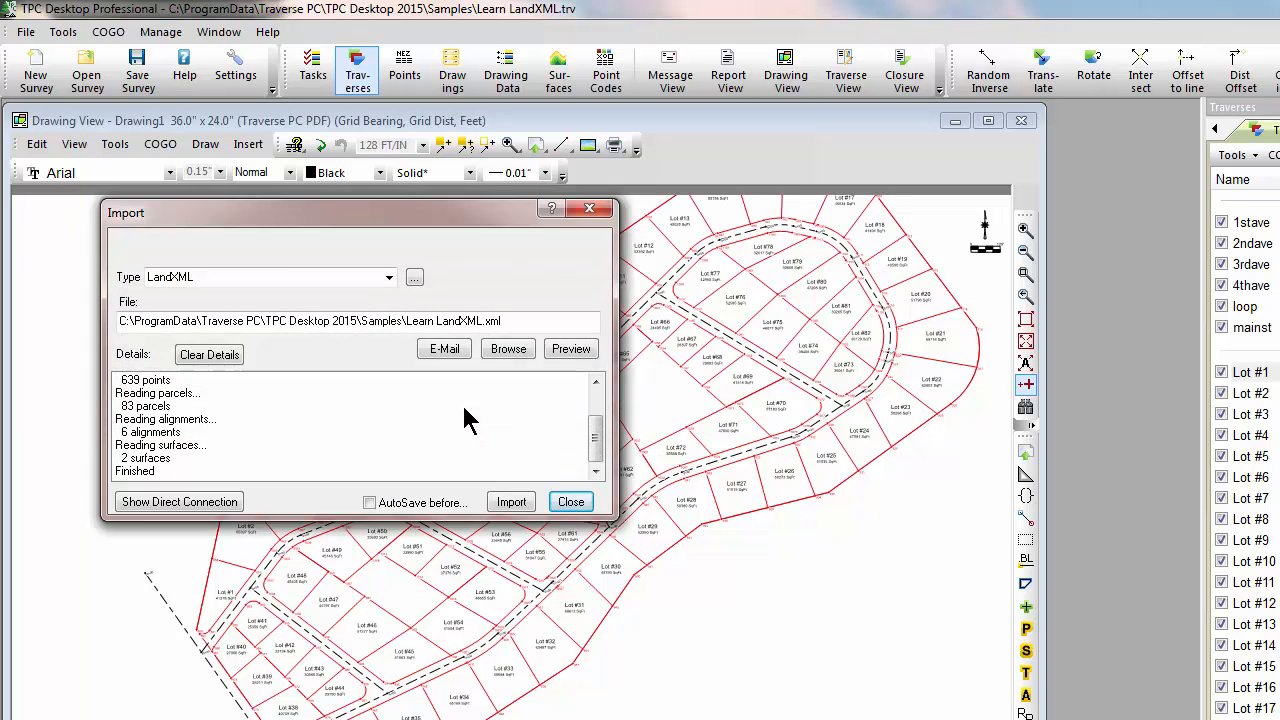
click(229, 356)
click(495, 350)
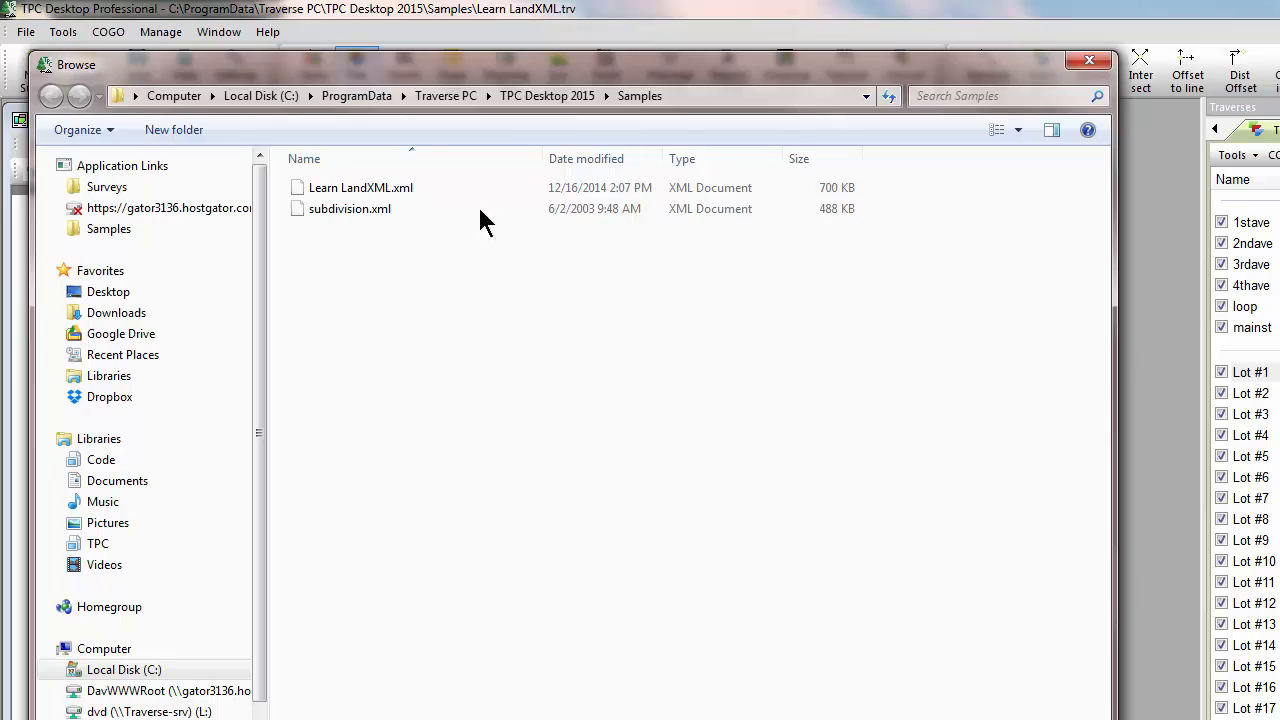
double_click(375, 209)
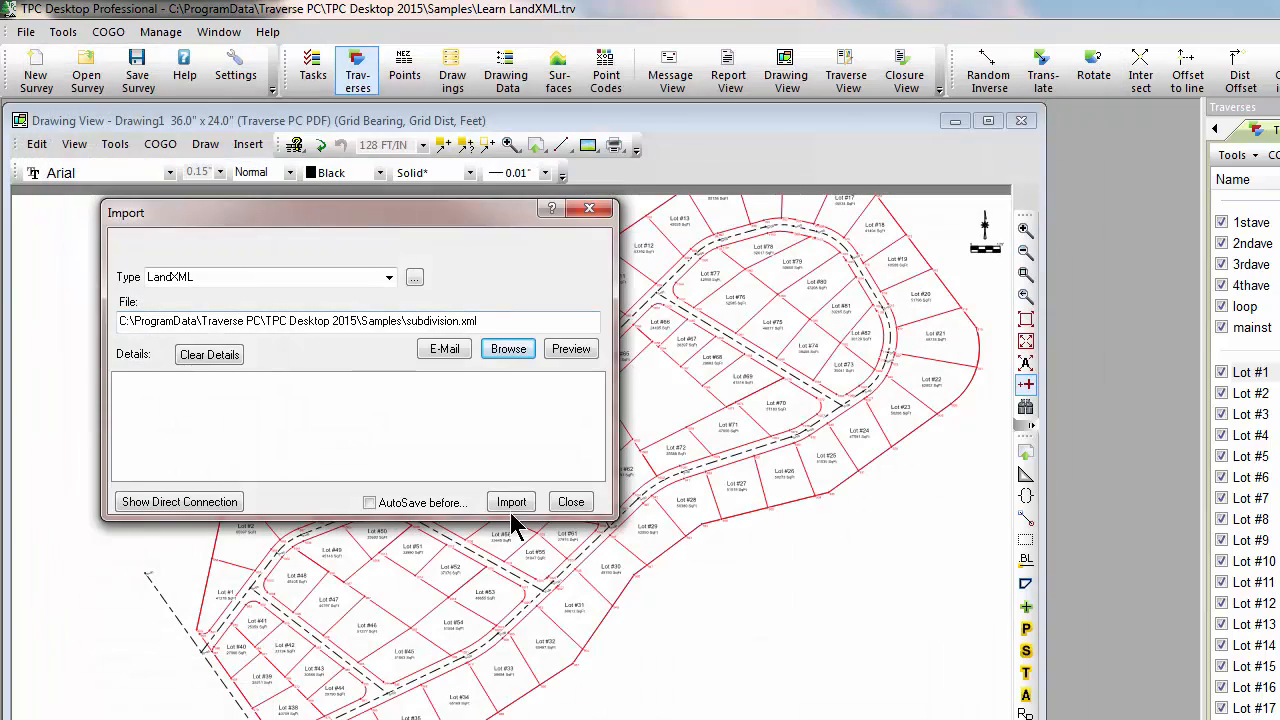
click(512, 506)
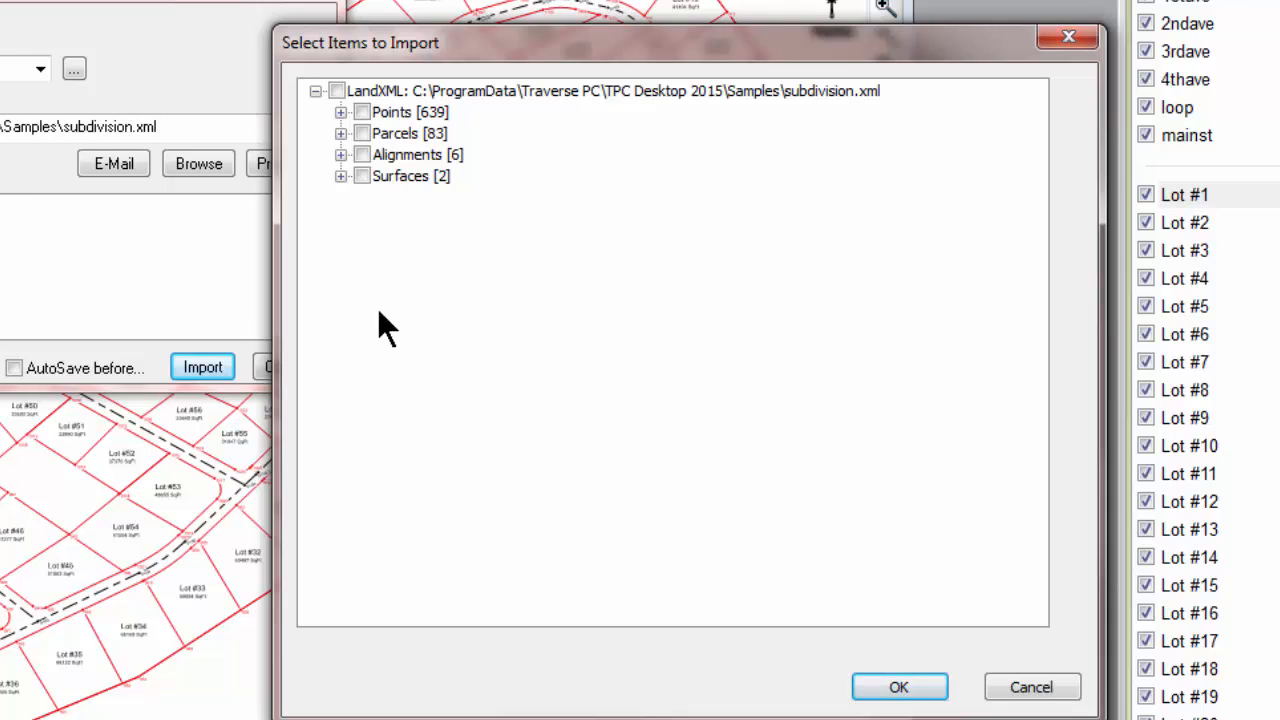
Expand the importable parcels and mark only Lot #1 through Lot #4 for import.
click(340, 133)
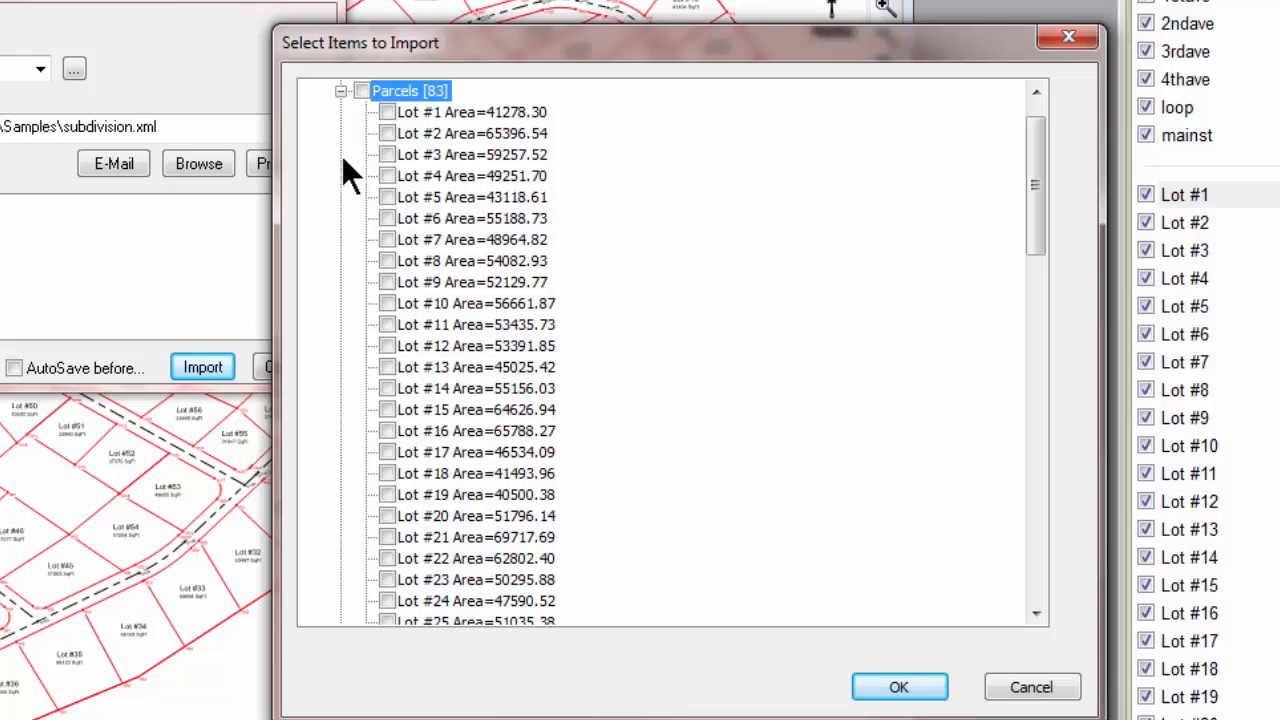
click(386, 111)
click(386, 175)
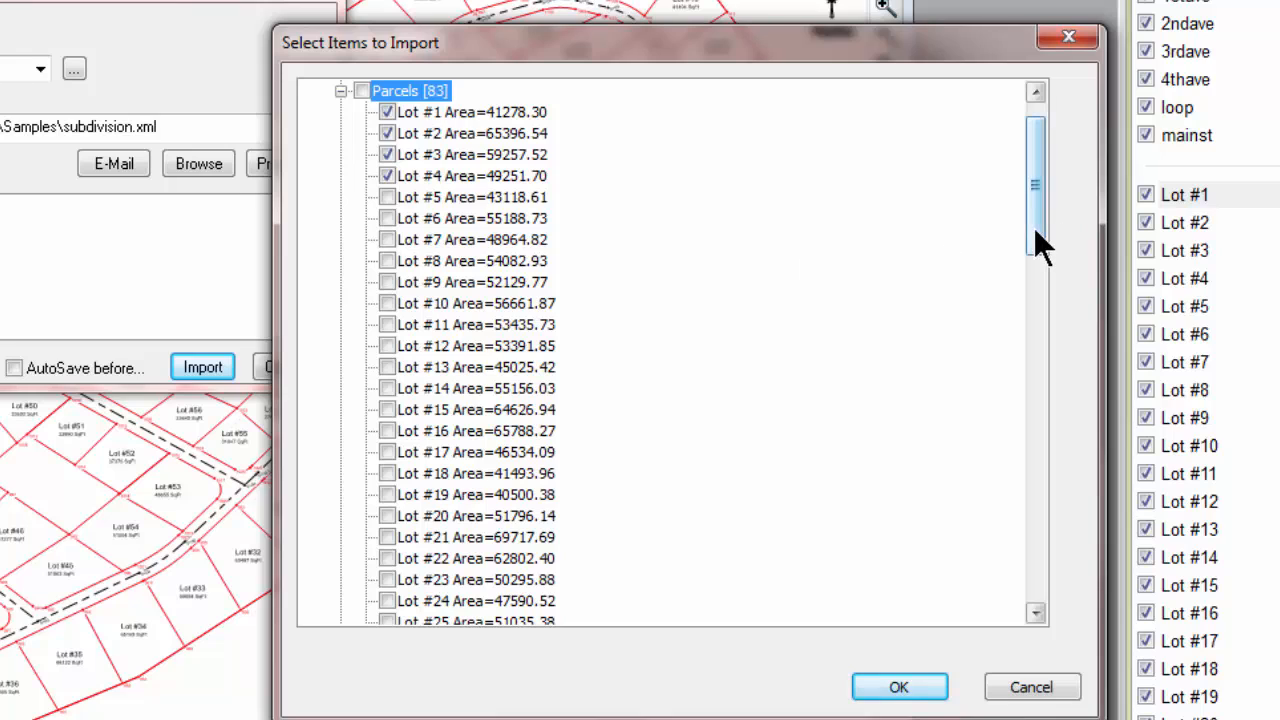
drag(1033, 227, 1028, 179)
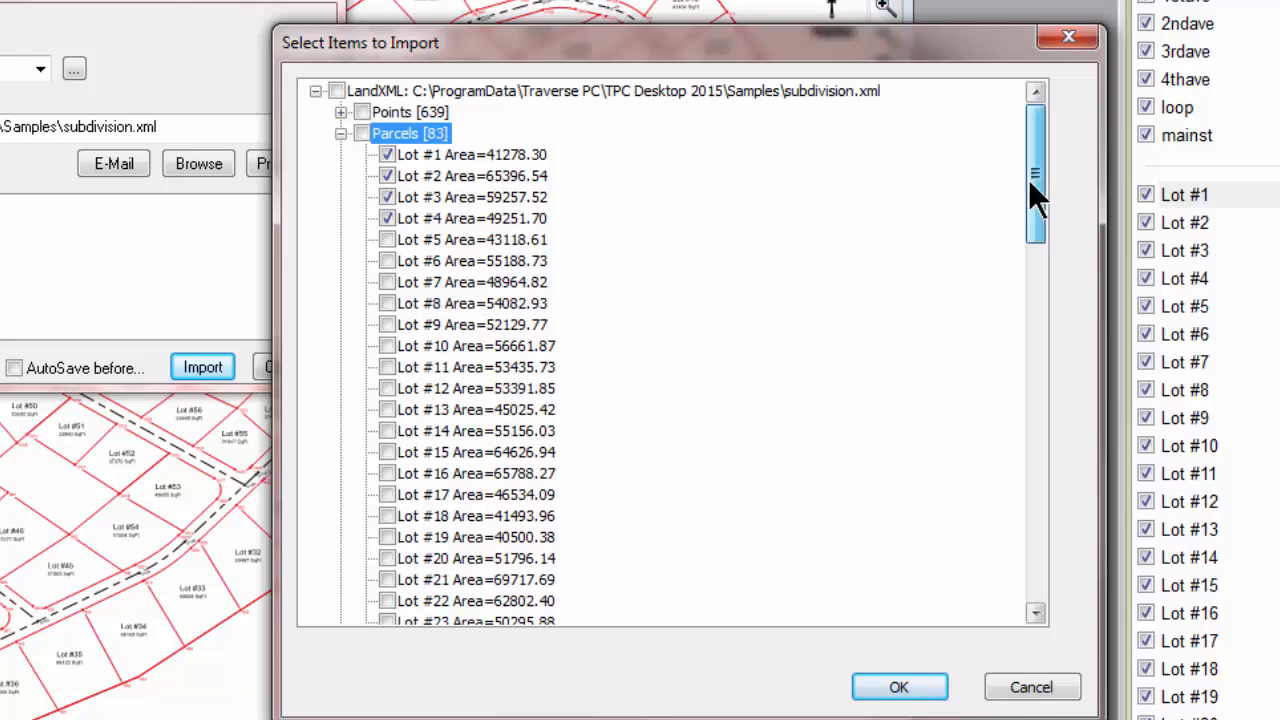
Mark the whole Parcels group for import, check its lots, and cancel the import.
click(344, 132)
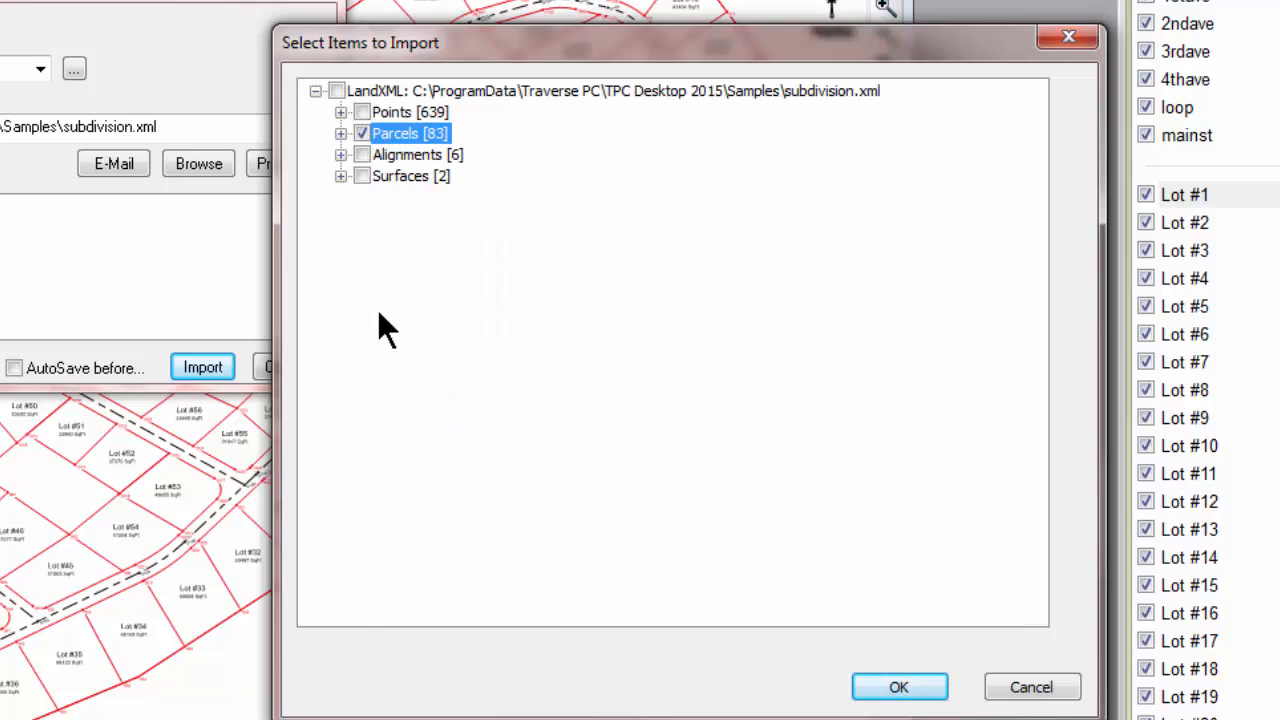
click(340, 132)
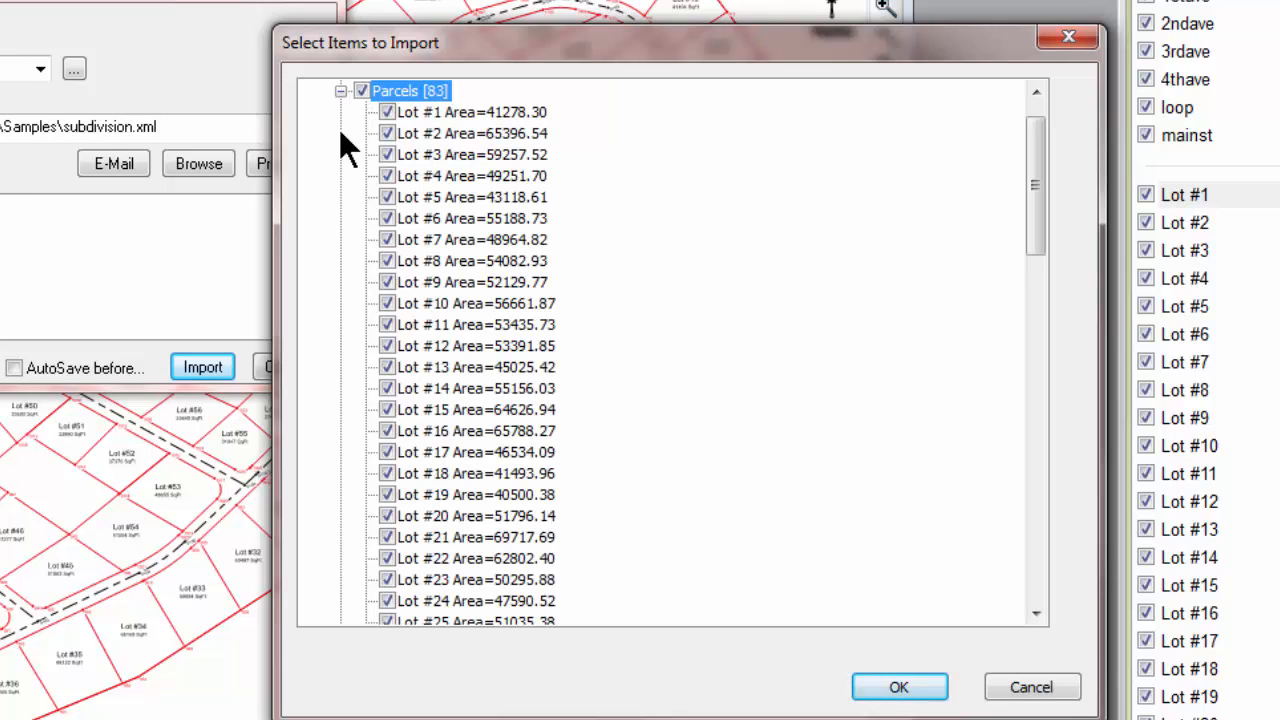
click(340, 91)
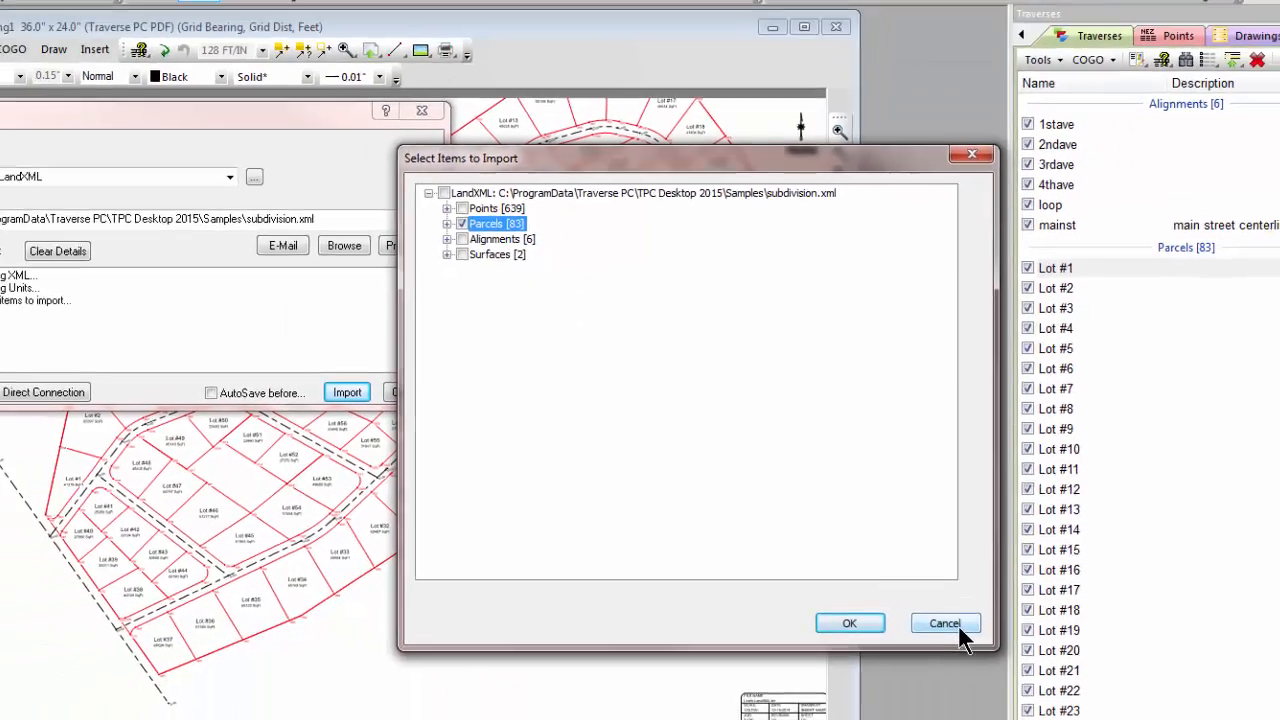
click(1031, 687)
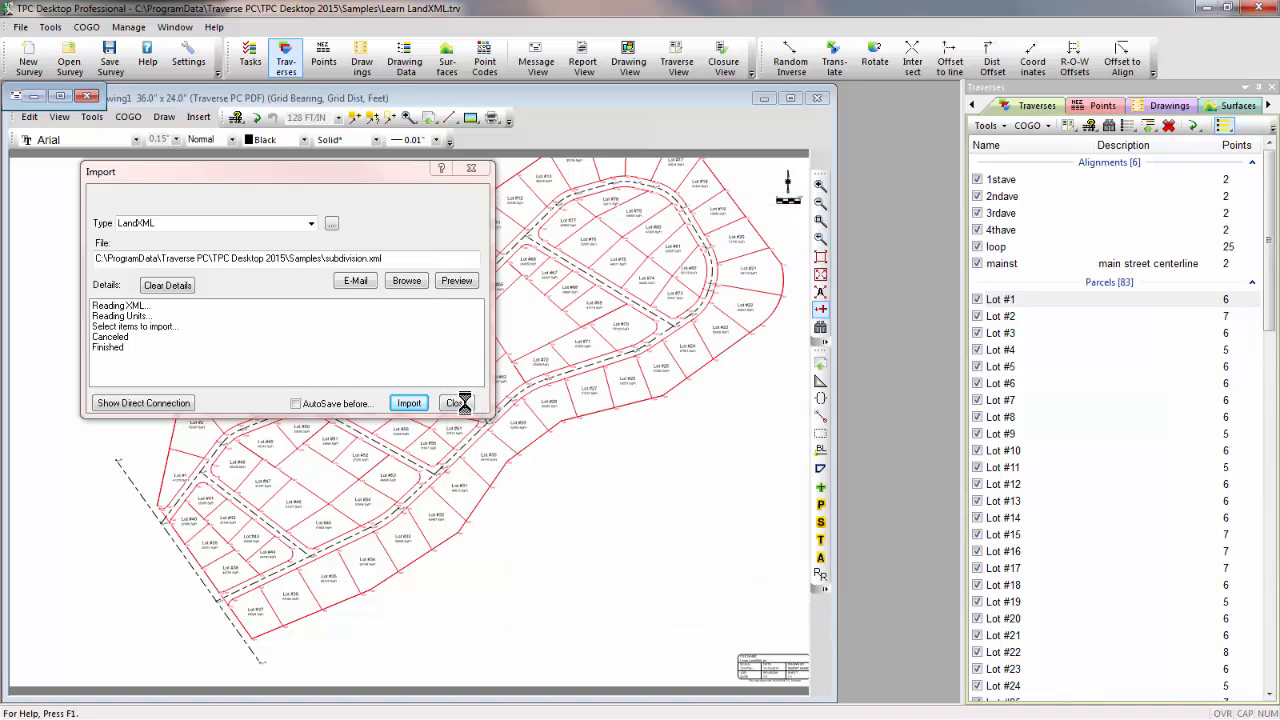
click(456, 403)
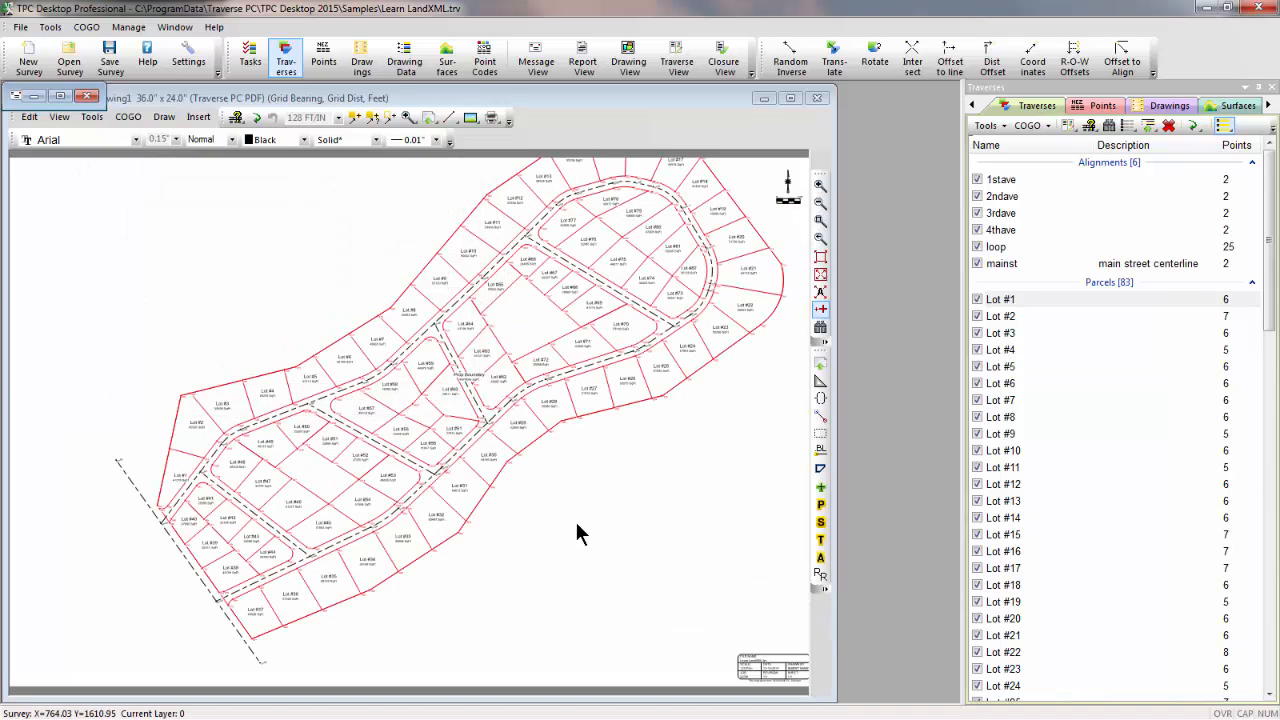
Collapse the Alignments, Parcels and Surfaces groups in the traverse list, and expand Parcels again.
click(1251, 162)
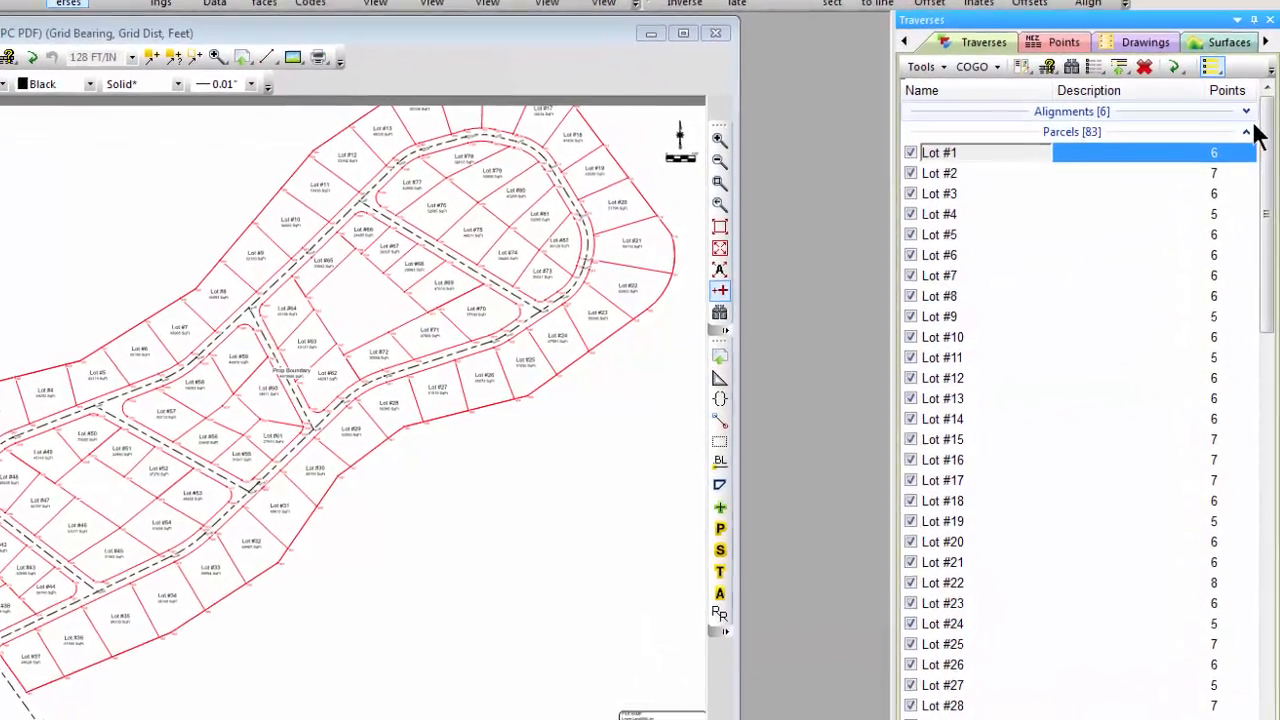
click(1254, 157)
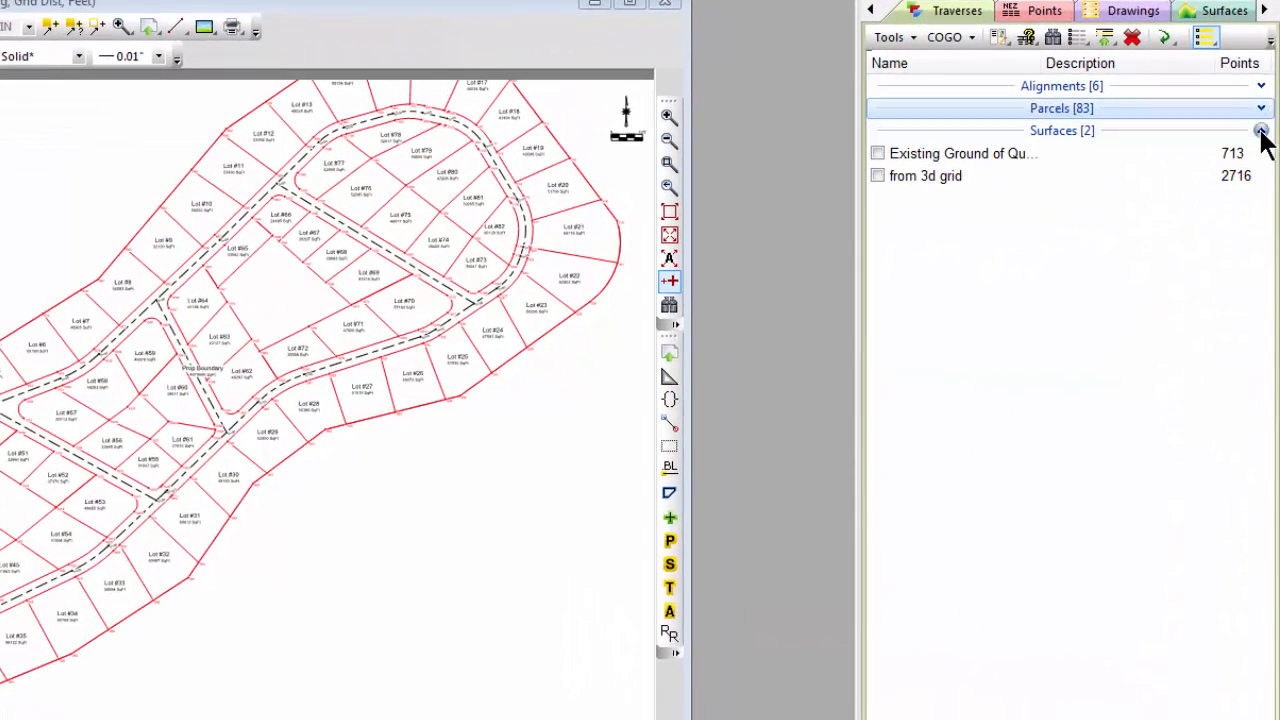
click(1260, 134)
click(1262, 108)
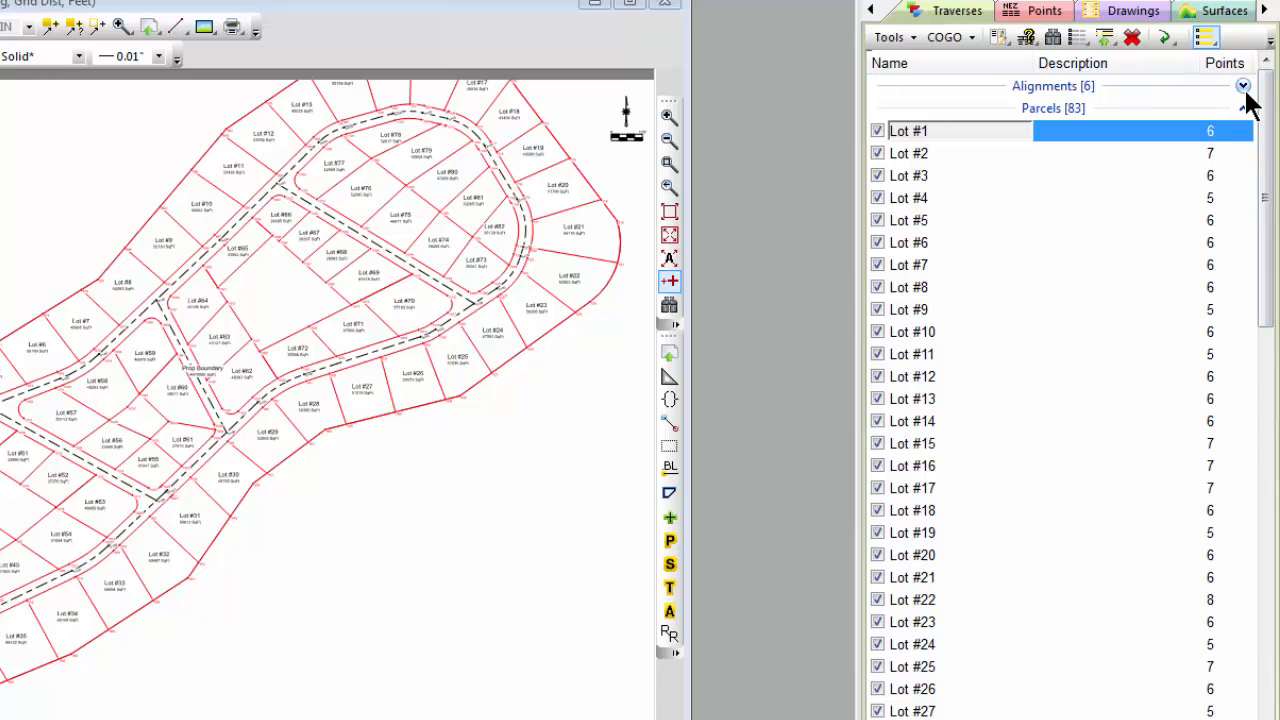
Hide all traverses of the Alignments group from the drawing and collapse the group.
click(1243, 86)
click(970, 88)
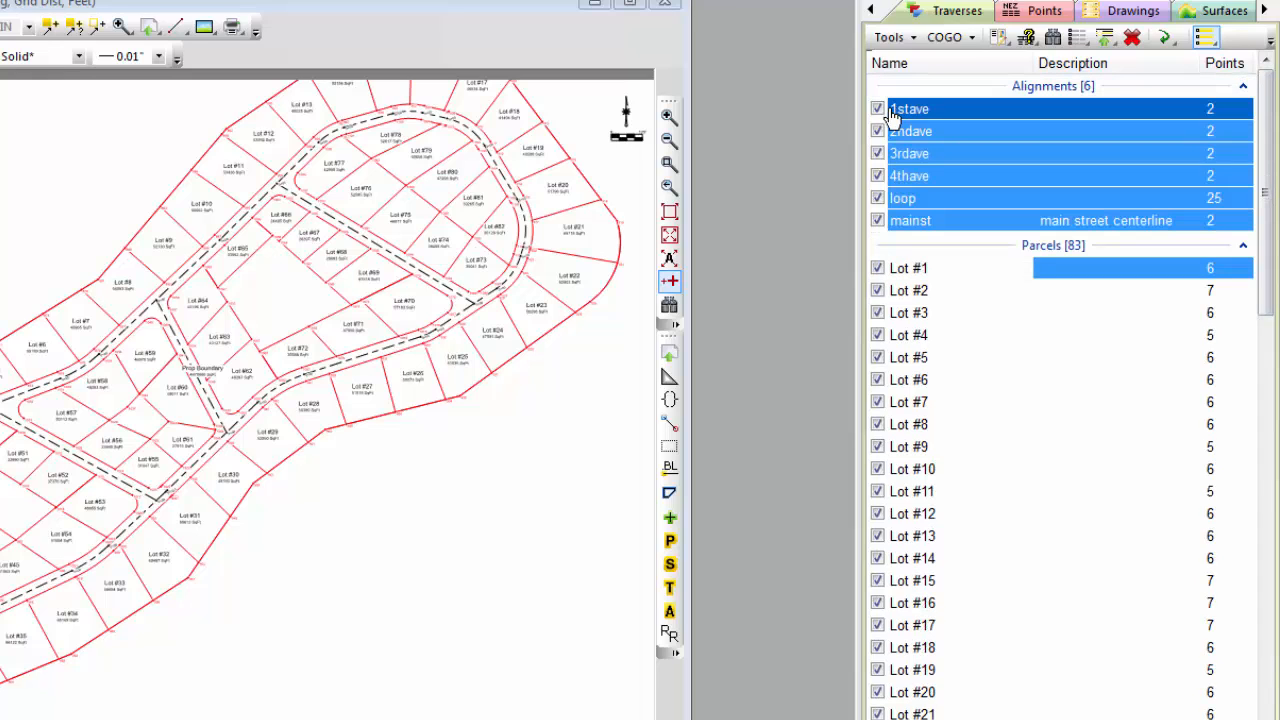
click(877, 108)
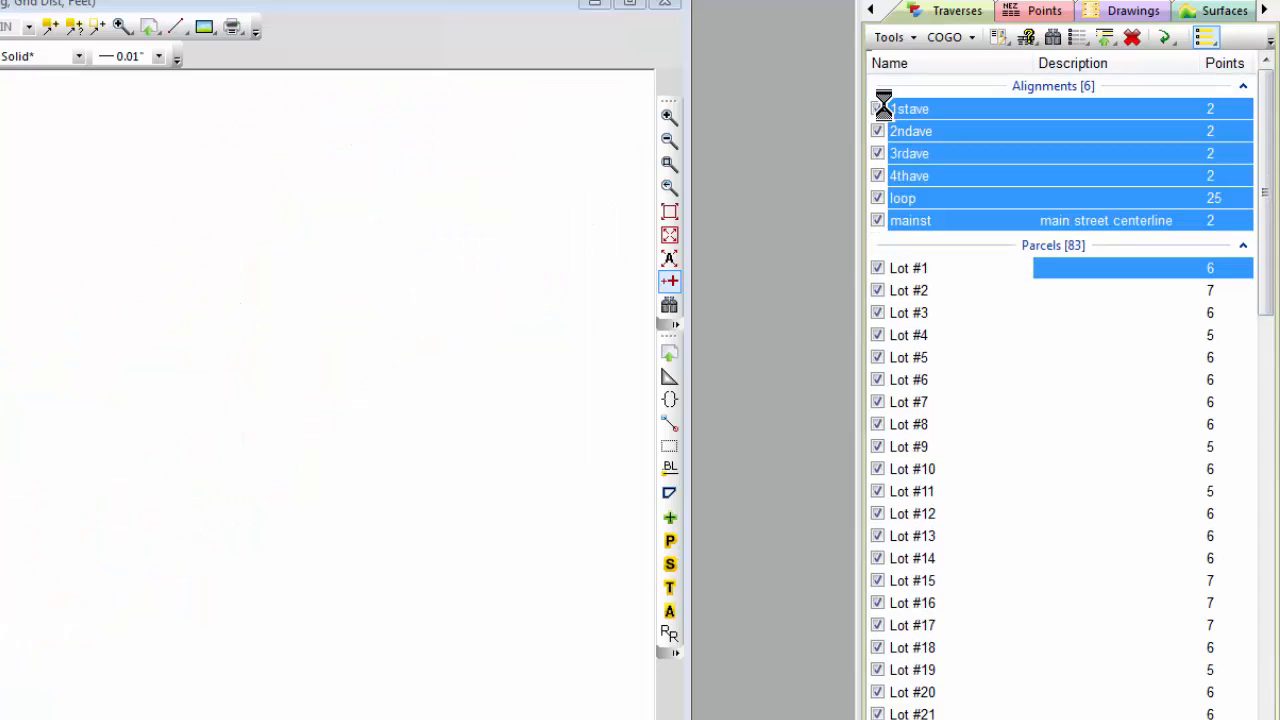
click(1243, 86)
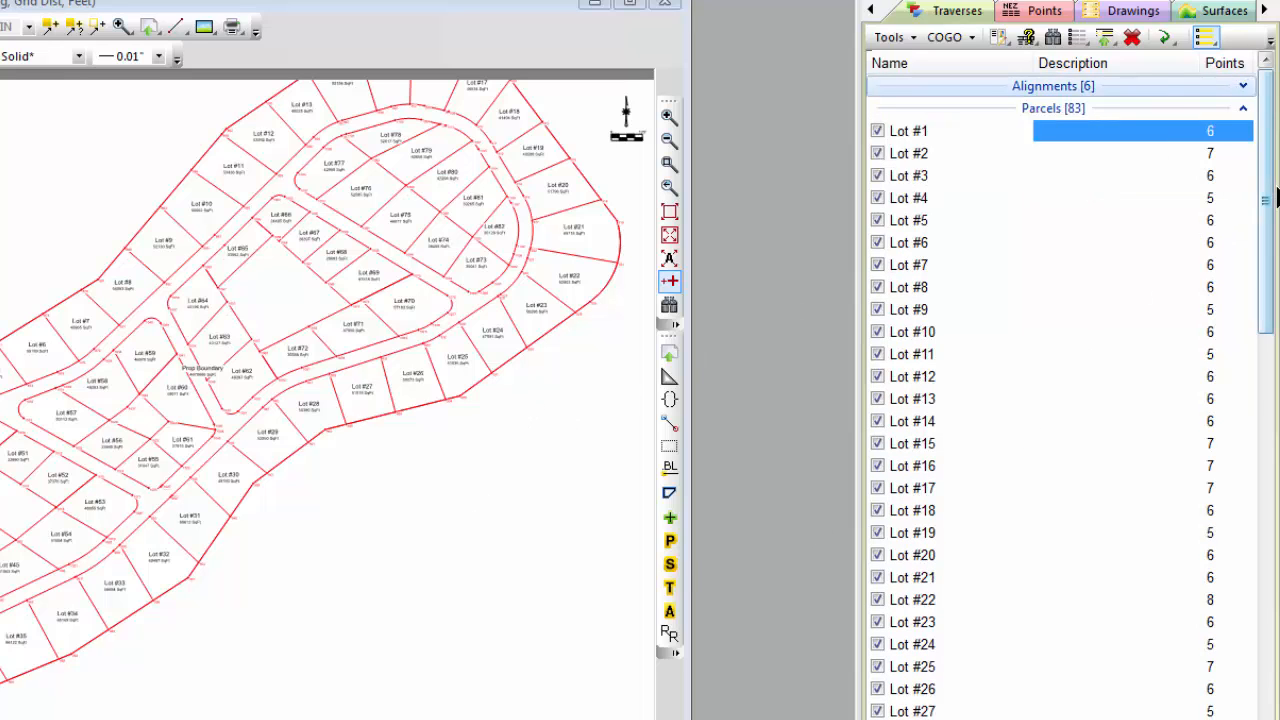
Look through the full list of parcels and select Lot #1.
drag(1272, 312, 1275, 655)
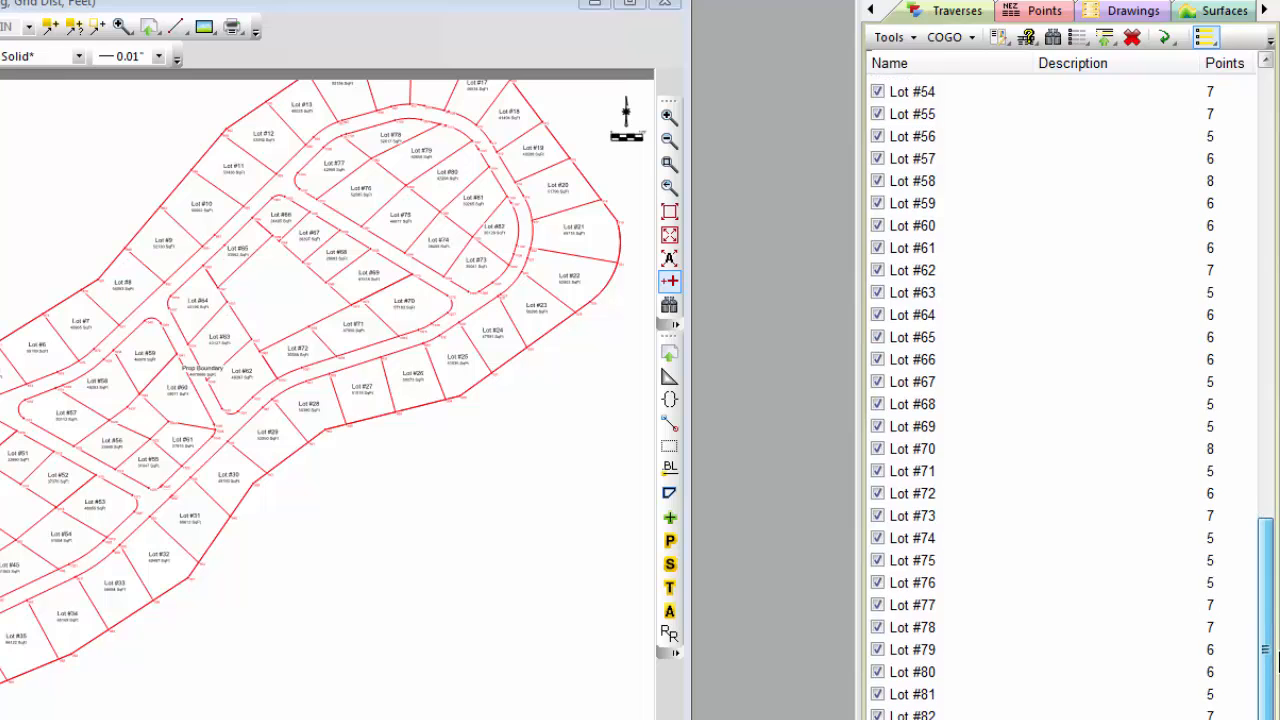
drag(1275, 655, 1274, 205)
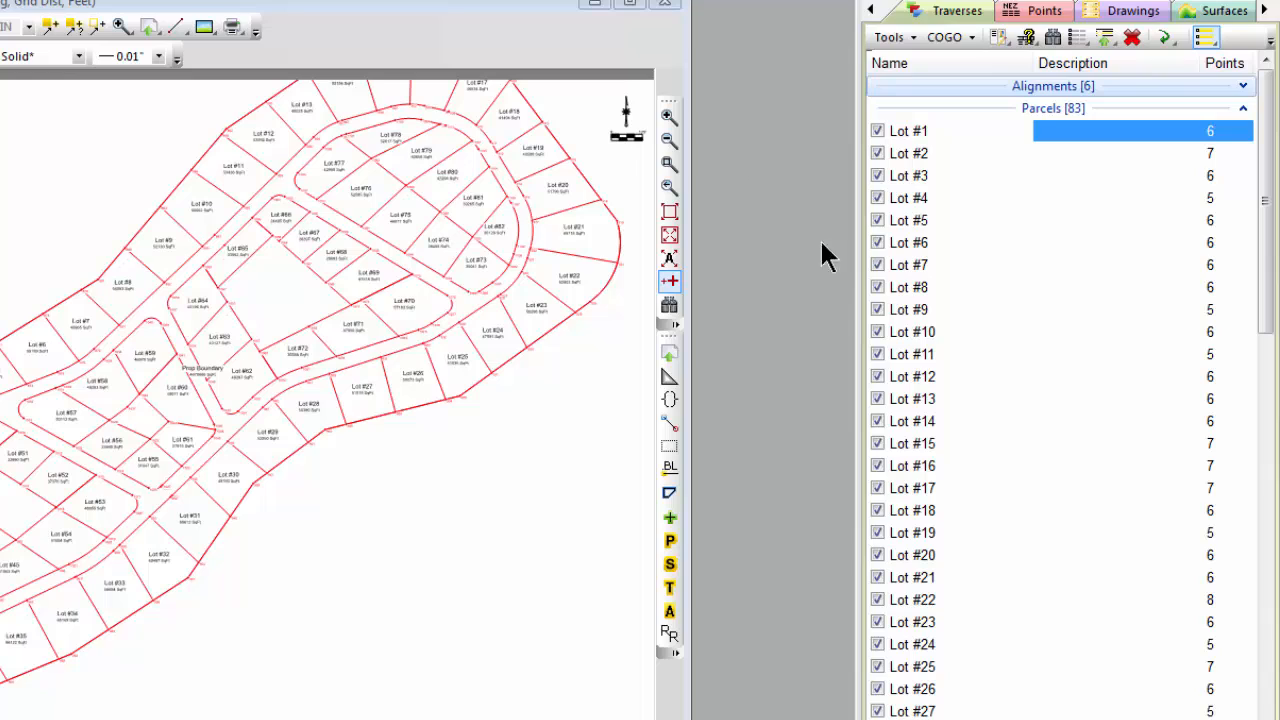
click(934, 141)
click(921, 141)
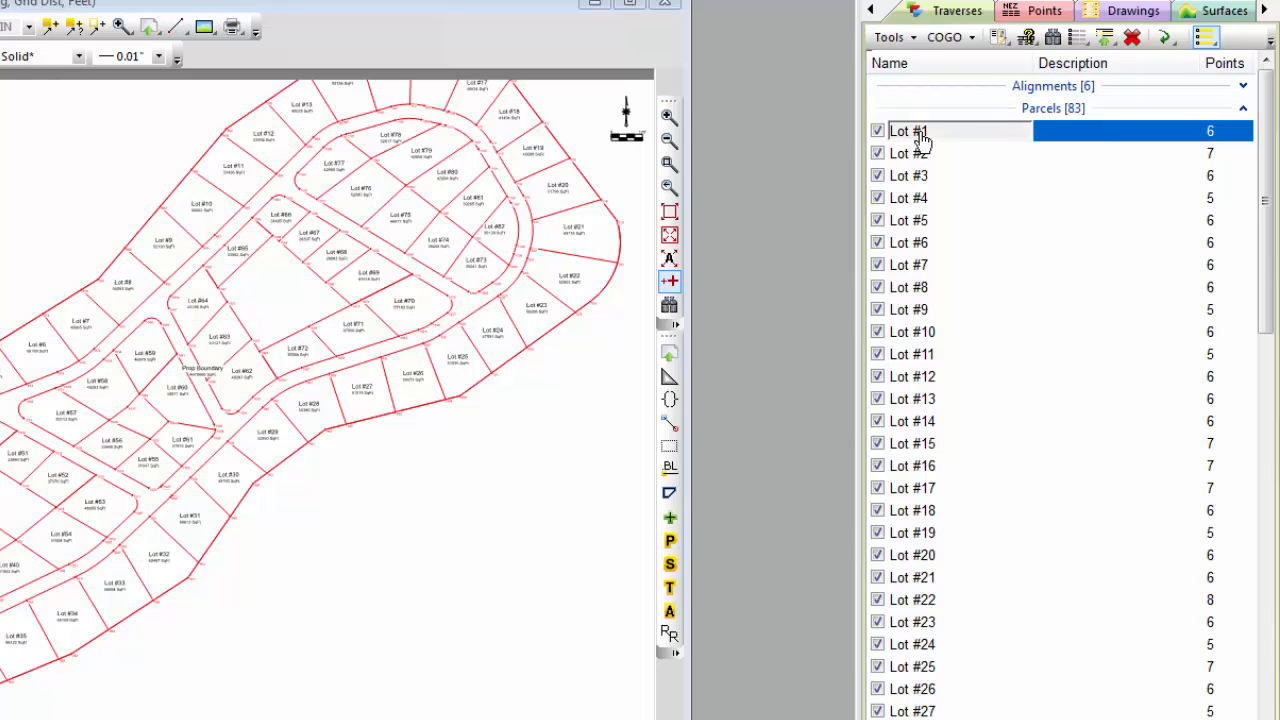
Review the available traverse groups in the group editor and leave it without changes.
click(1208, 45)
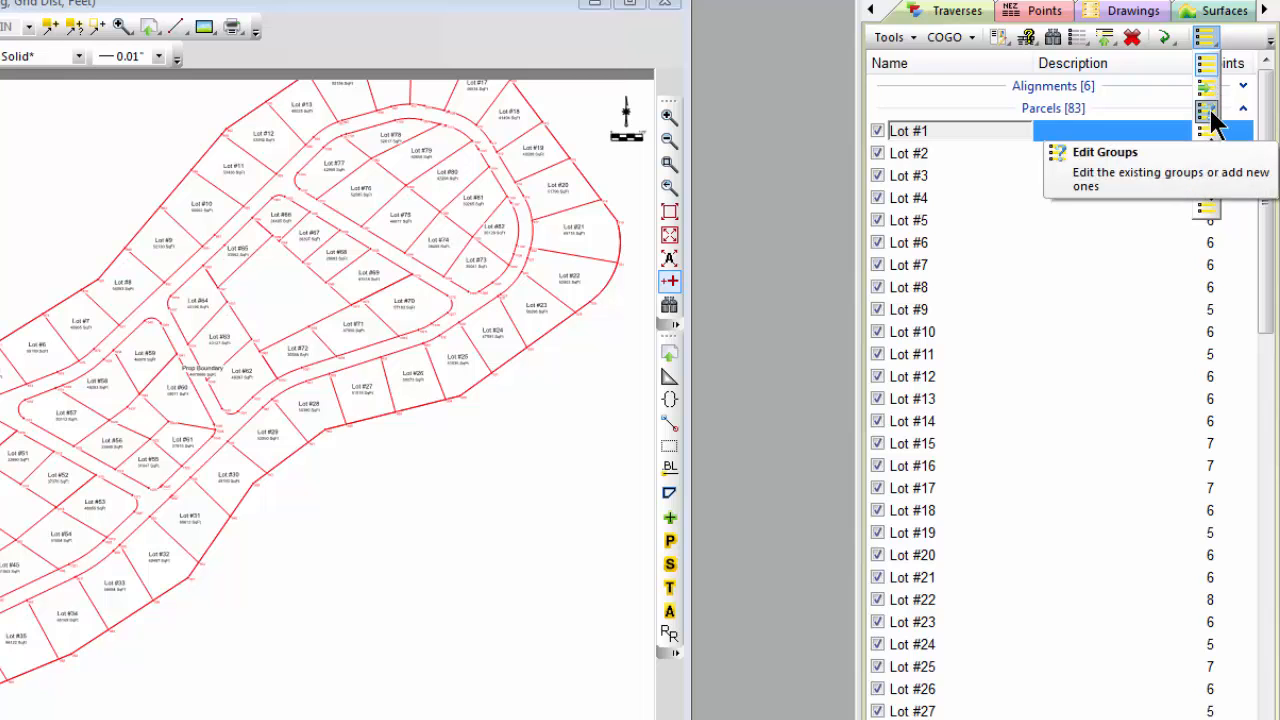
click(1208, 108)
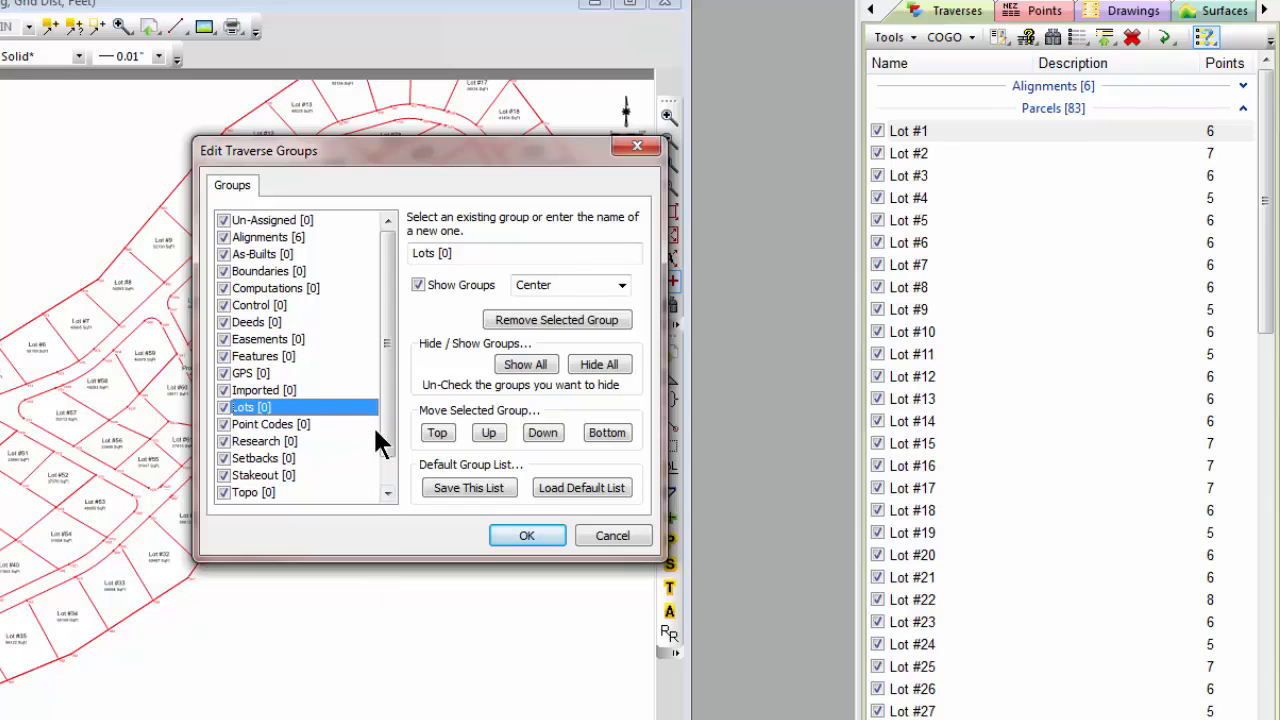
scroll(396, 468, down, 1)
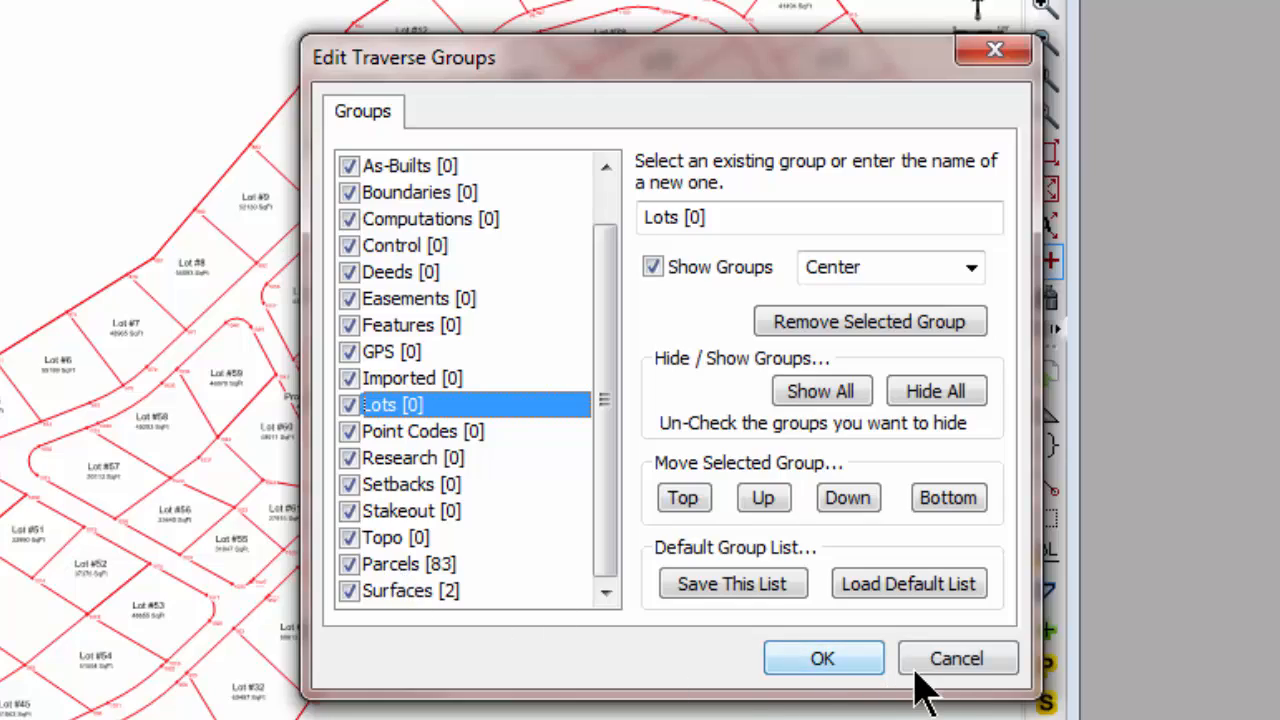
click(943, 662)
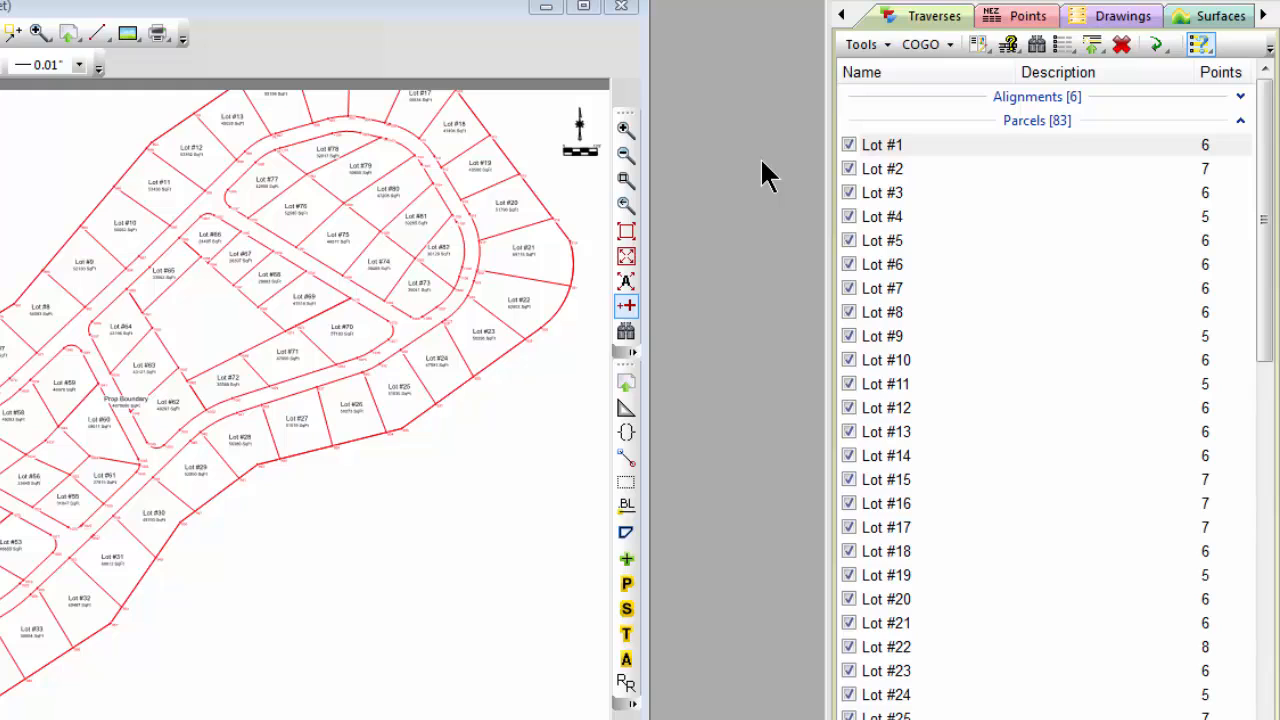
Open the traverse view of Lot #1 and examine its enlarged closure report, closing the report when done.
double_click(918, 150)
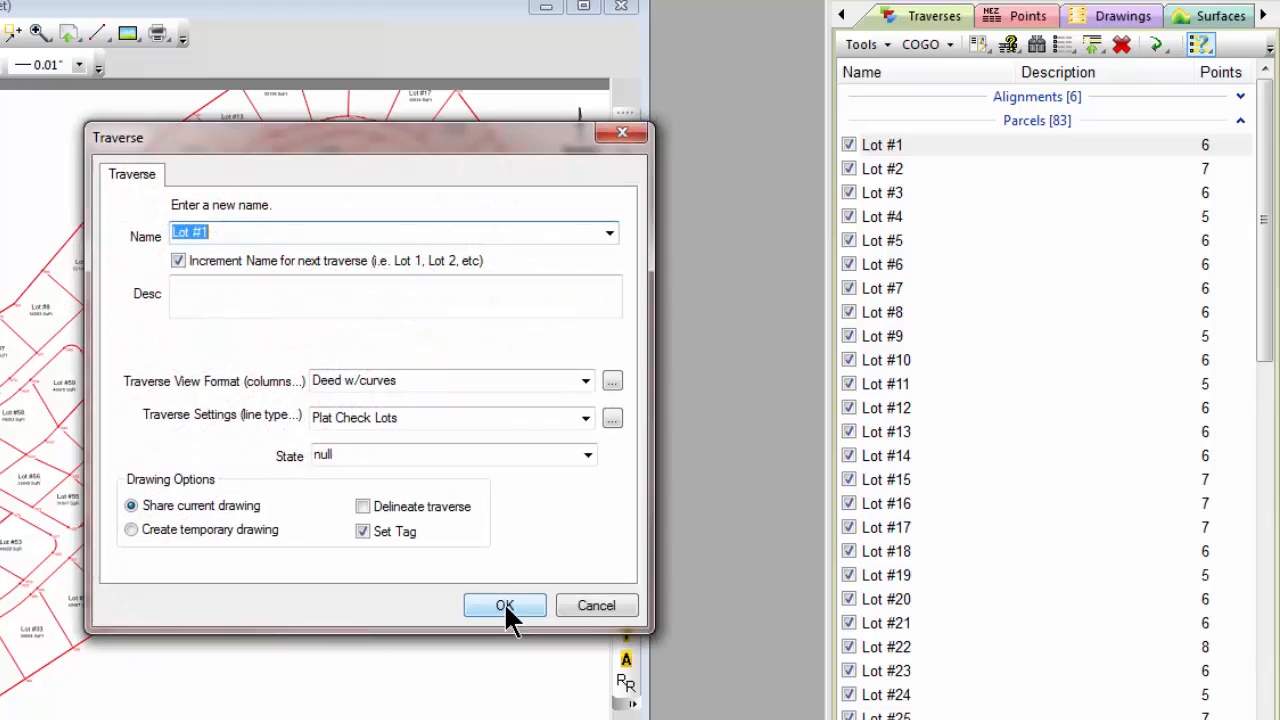
click(505, 604)
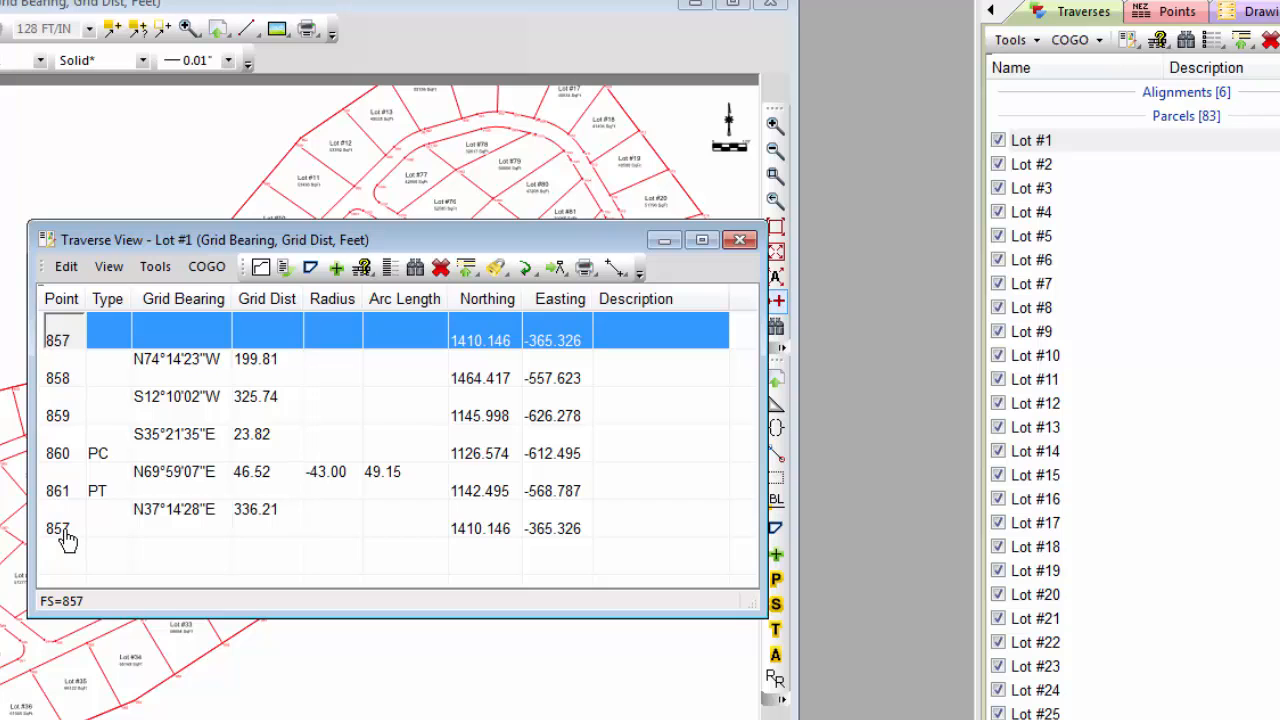
click(281, 268)
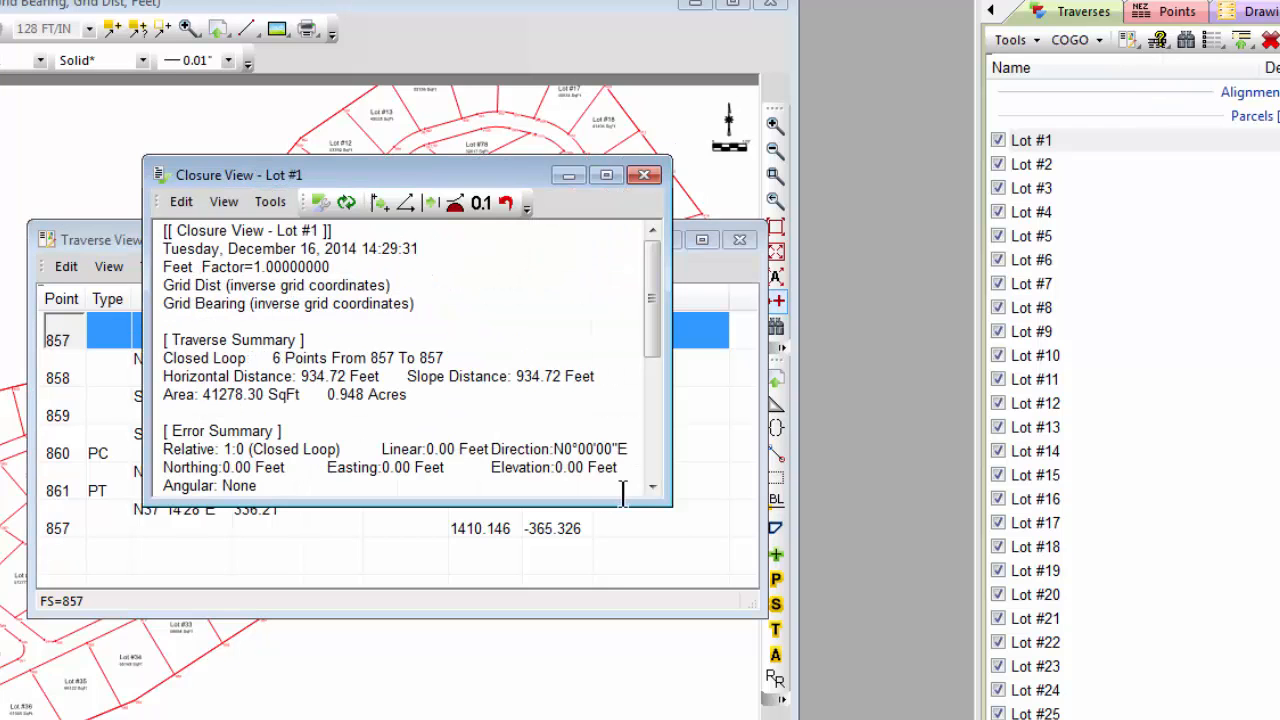
drag(670, 504, 797, 719)
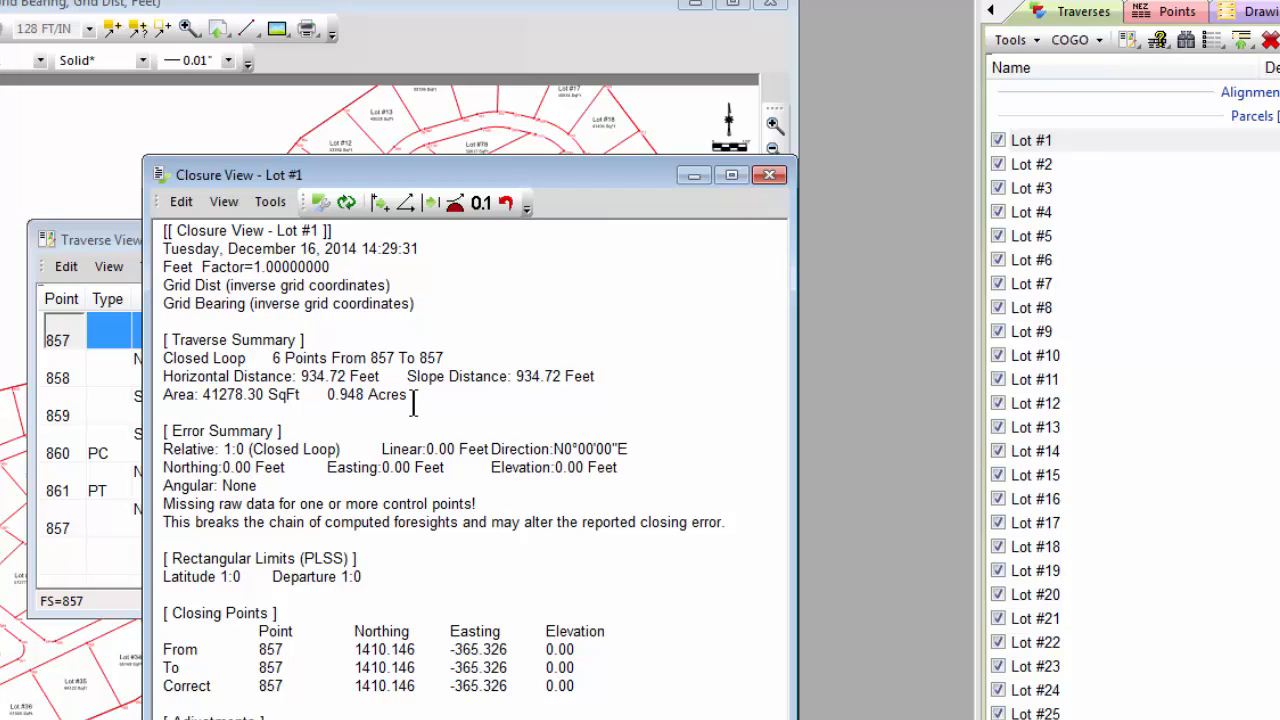
click(769, 177)
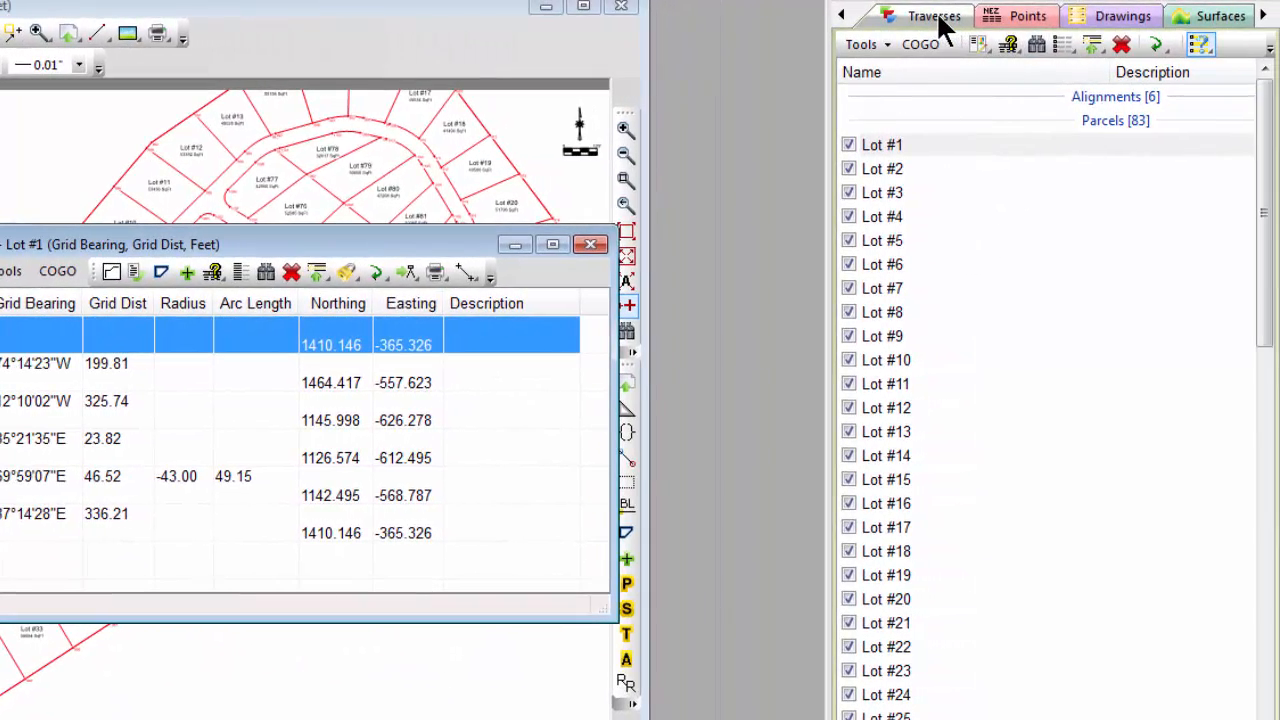
Replace the Description column of the traverse list with Acres and SqFt columns after Points, and narrow the Name column.
click(1008, 44)
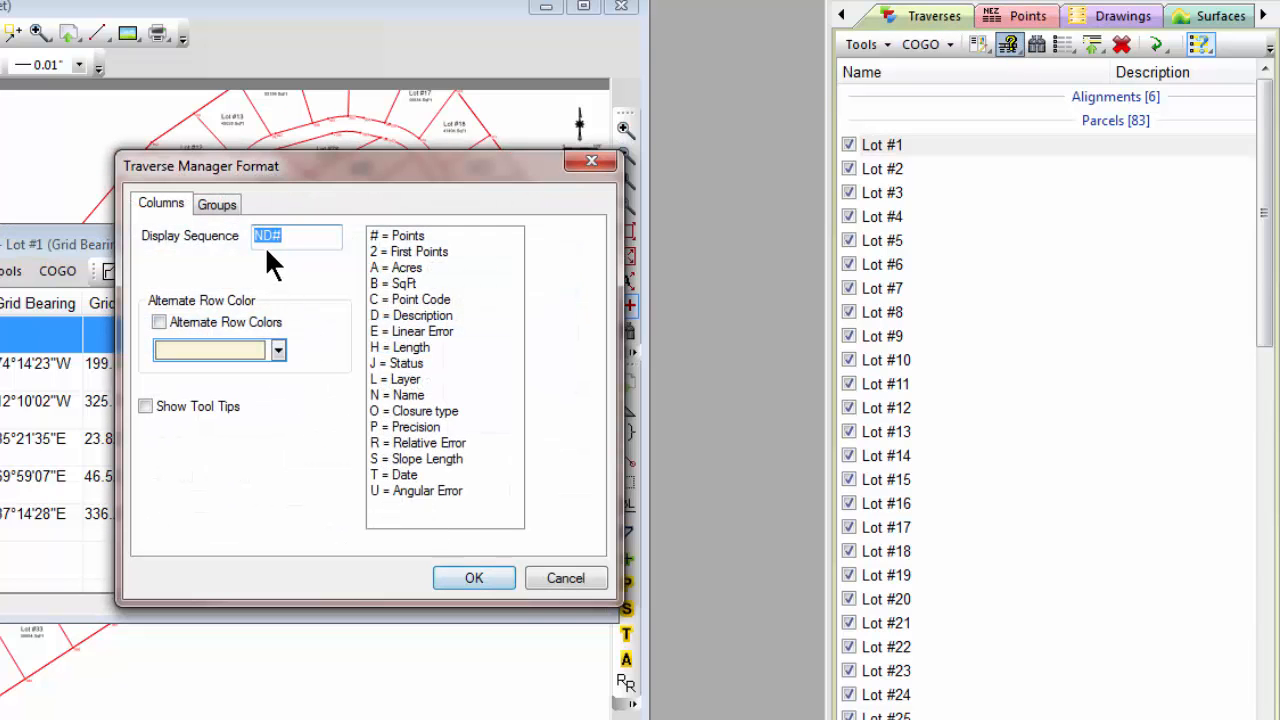
click(265, 246)
key(Delete)
key(Right)
text(AB)
click(472, 577)
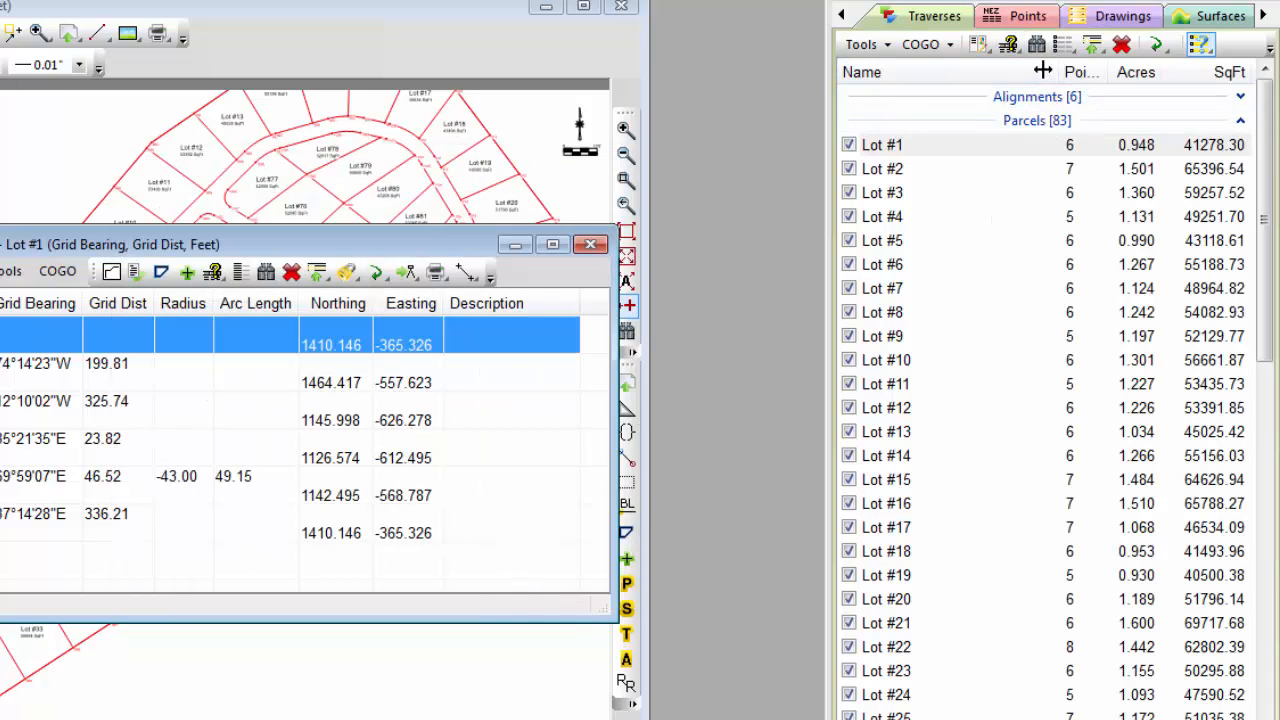
drag(1058, 68, 948, 68)
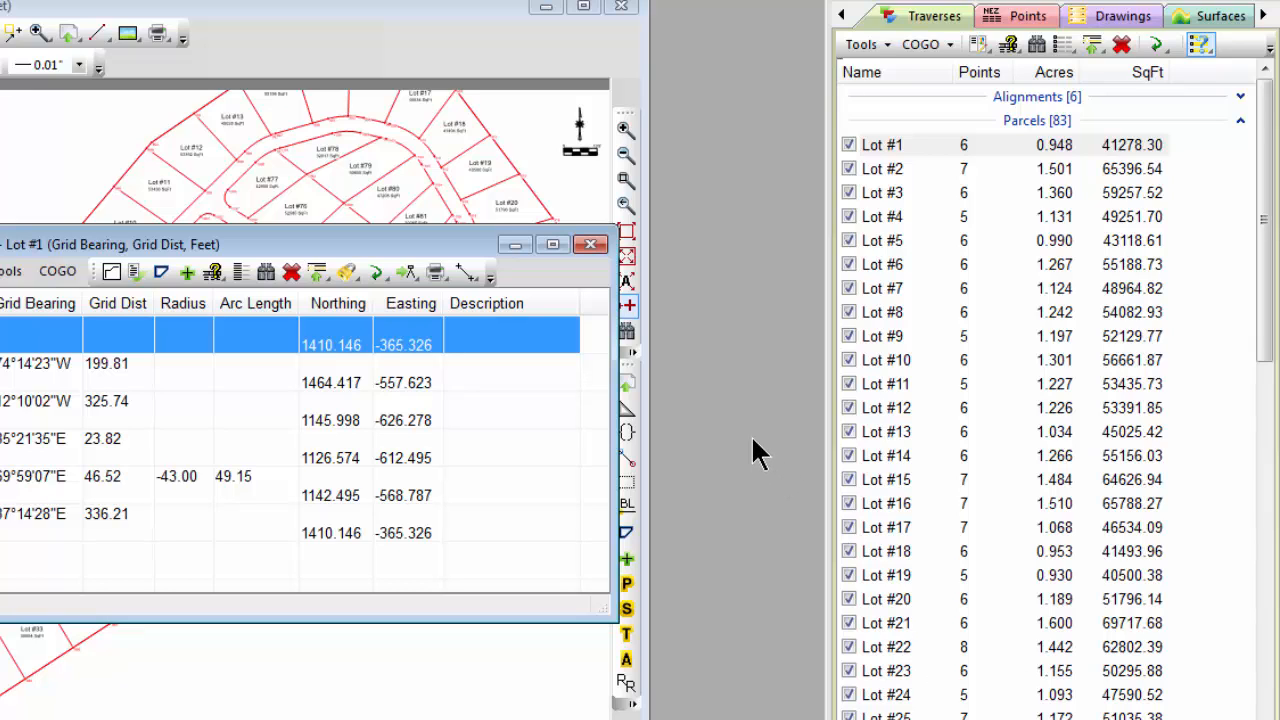
Close the Lot #1 traverse view and review its traverse properties, including the location fields, parcel fields and ParcelState choices, without changing them.
click(590, 246)
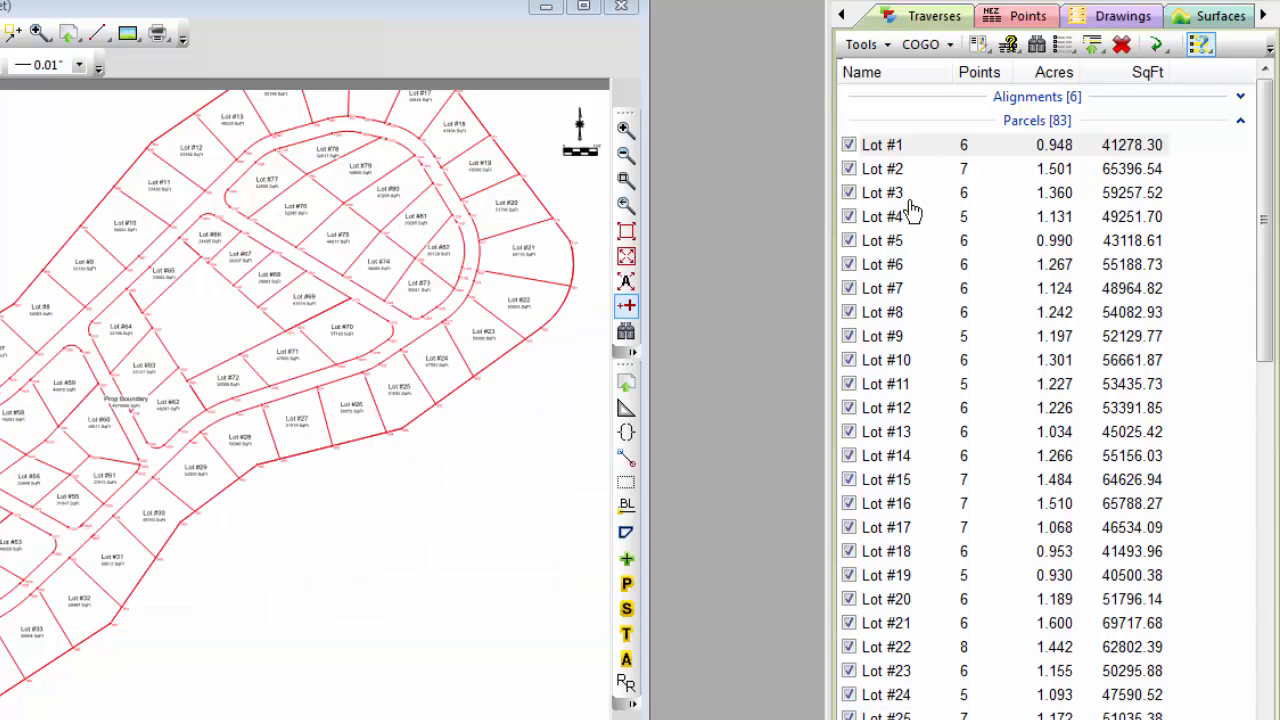
right_click(904, 152)
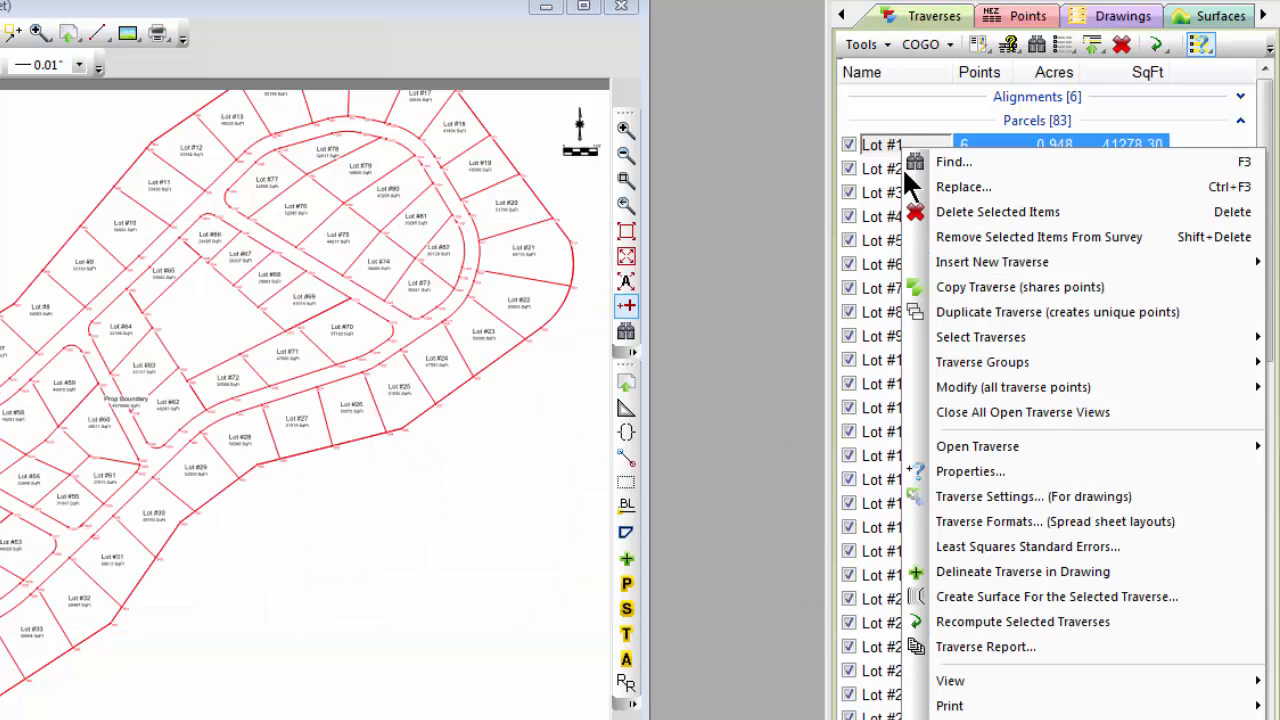
click(1005, 471)
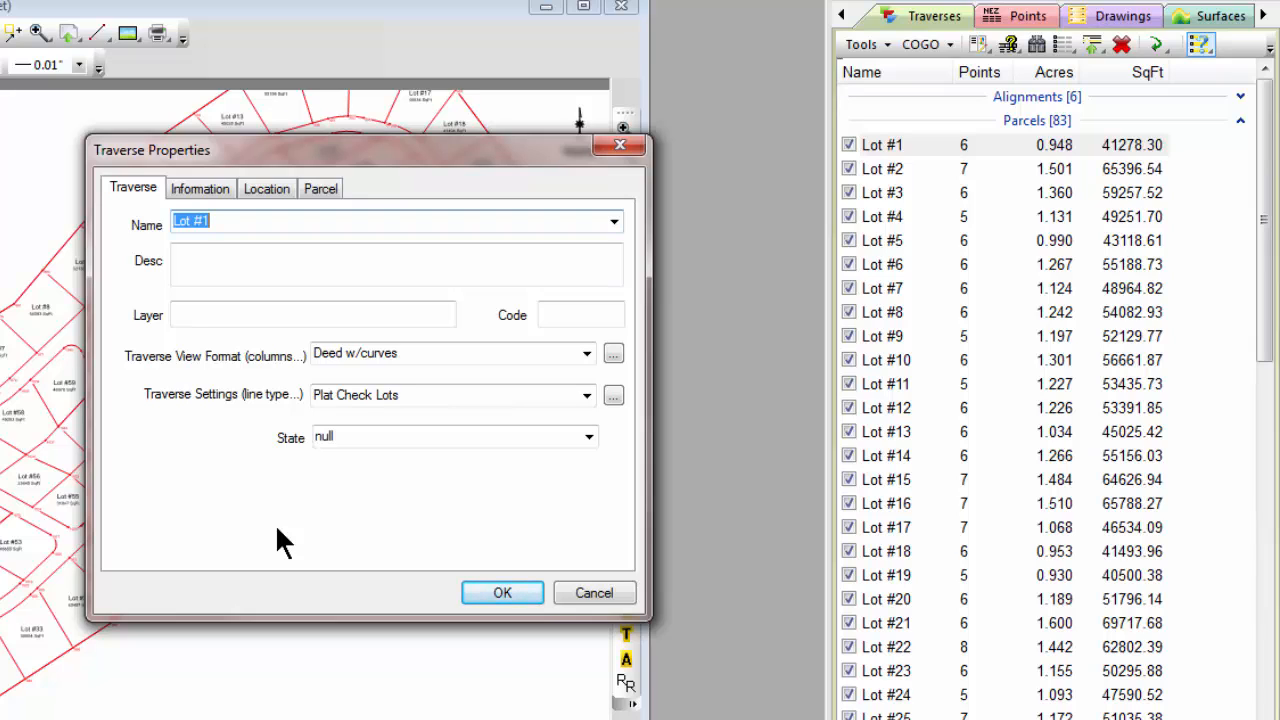
click(267, 188)
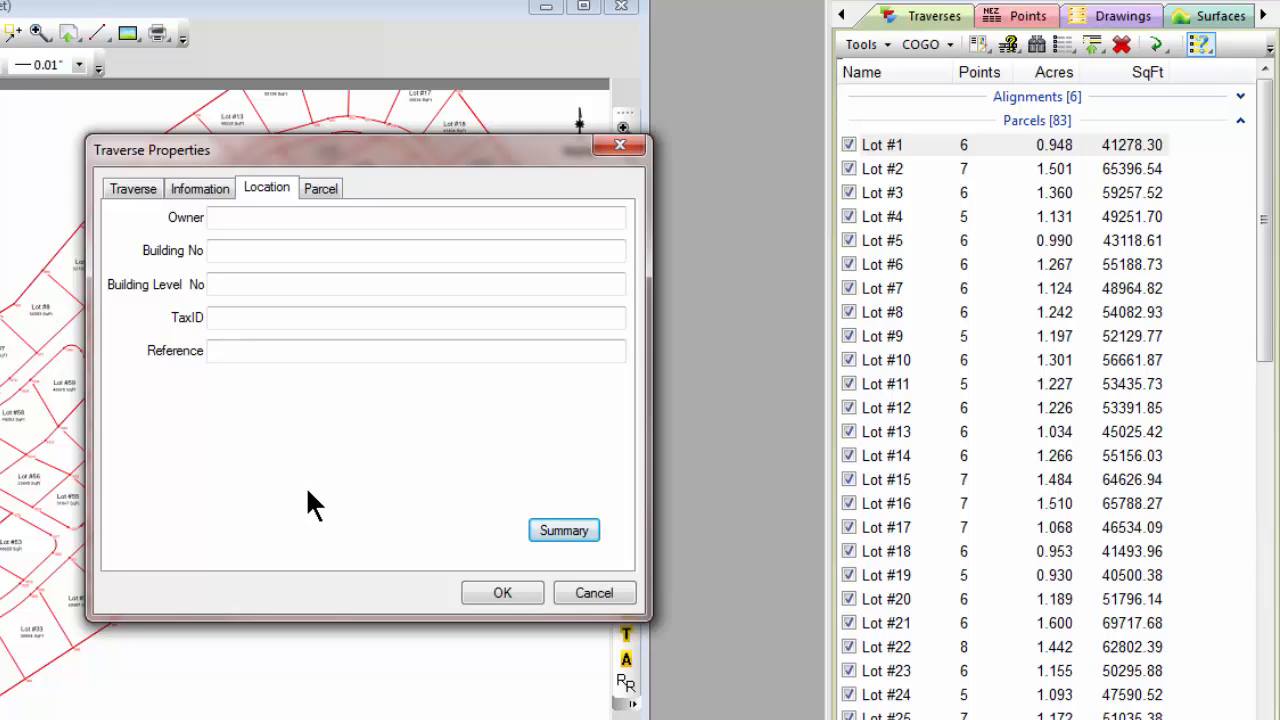
click(321, 190)
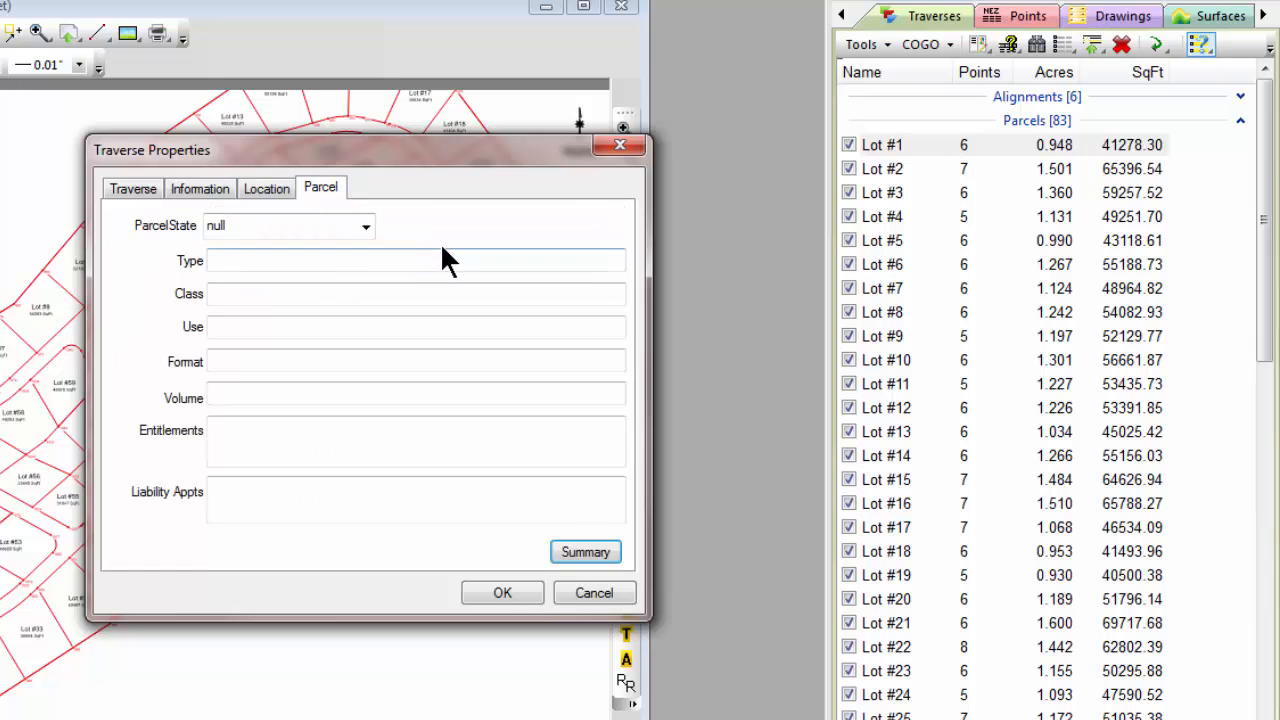
click(366, 228)
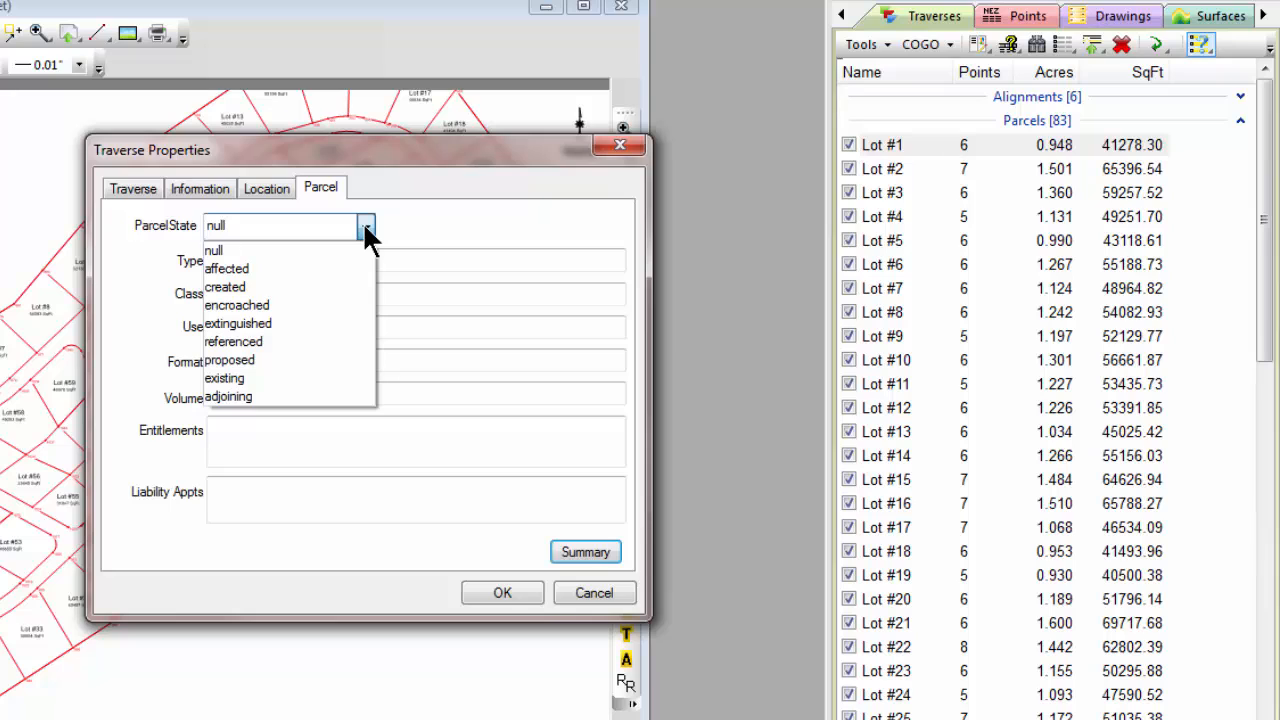
click(420, 230)
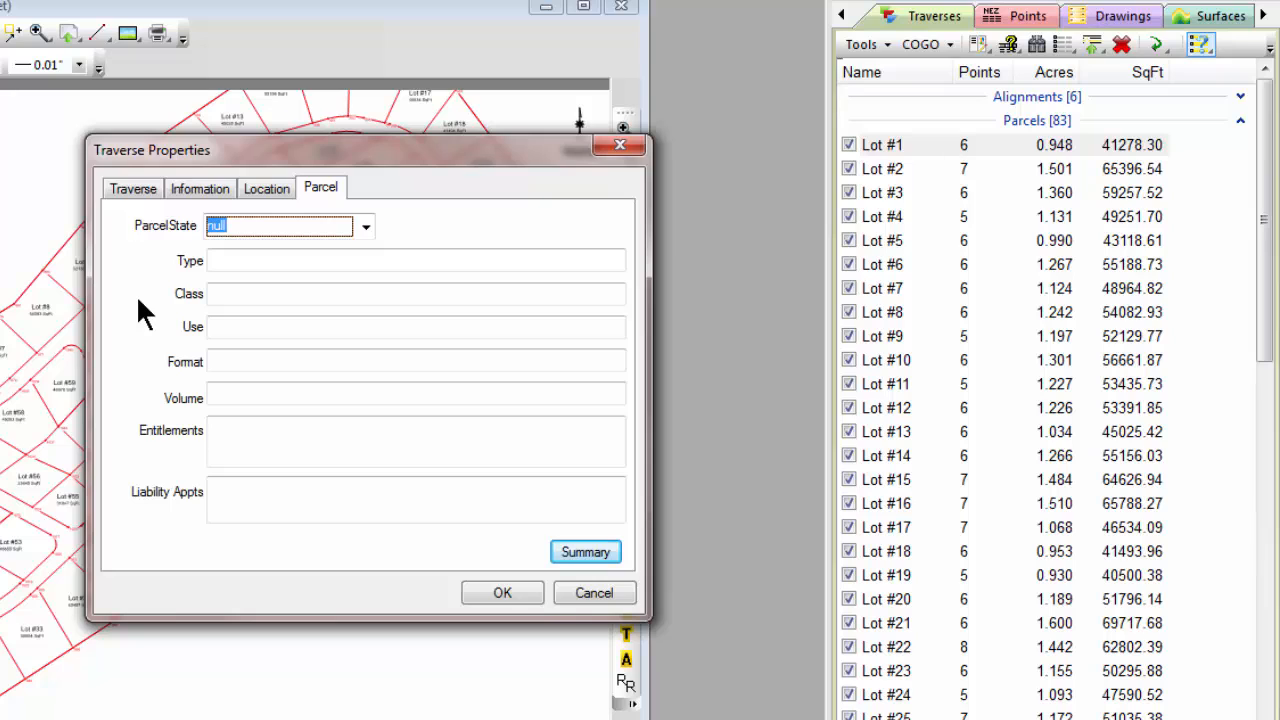
click(120, 188)
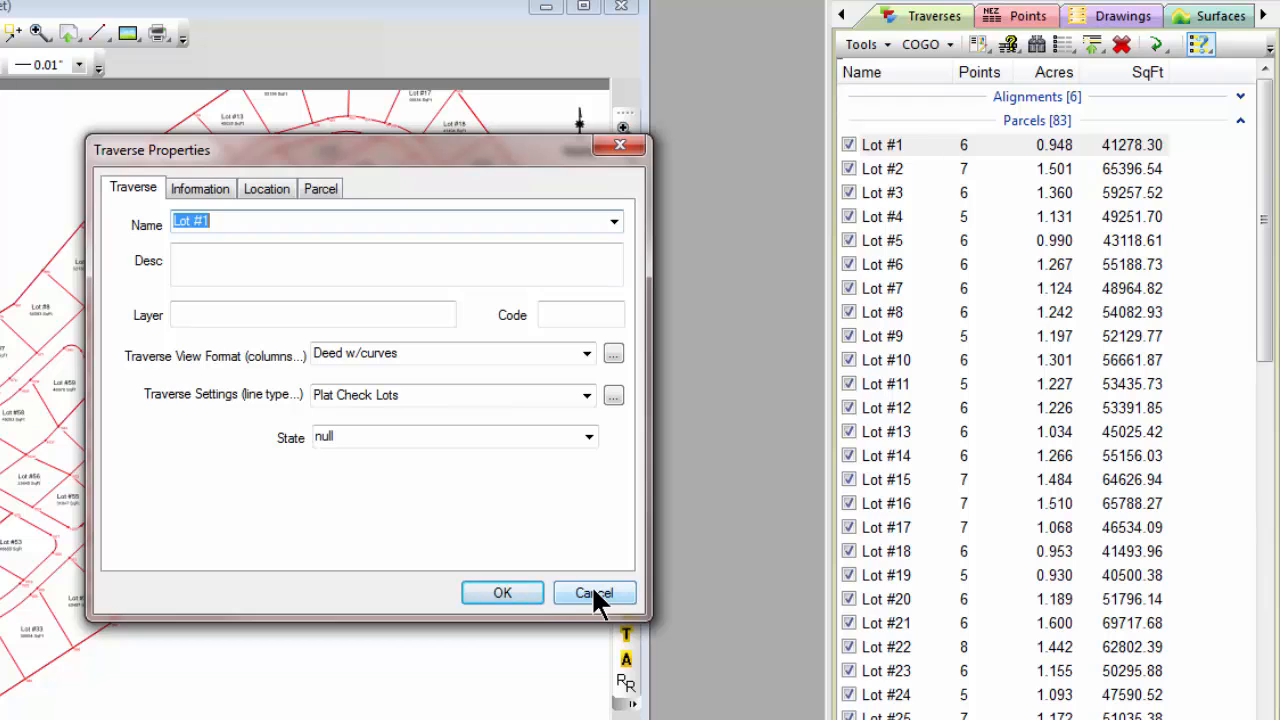
click(520, 590)
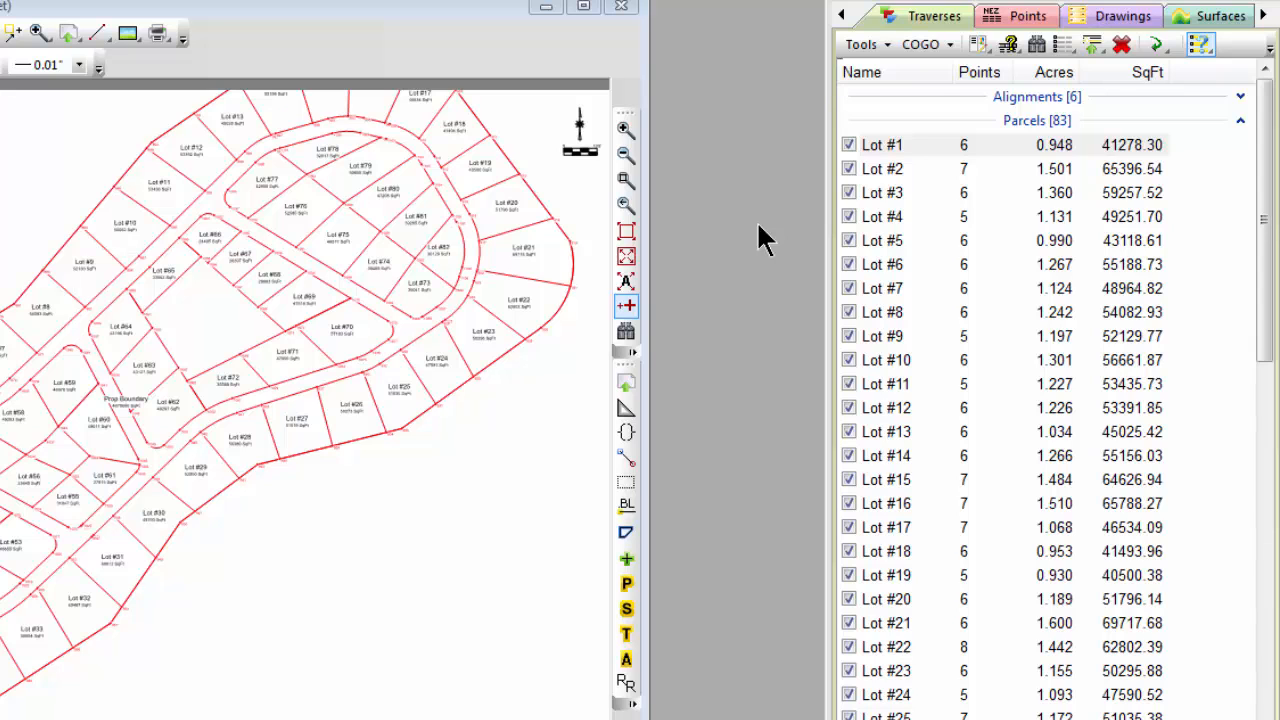
Generate a traverse report for only the selected Lot #1 through Lot #6, keeping the traverse data, summary, error summary and legal description.
shift+click(889, 266)
right_click(889, 268)
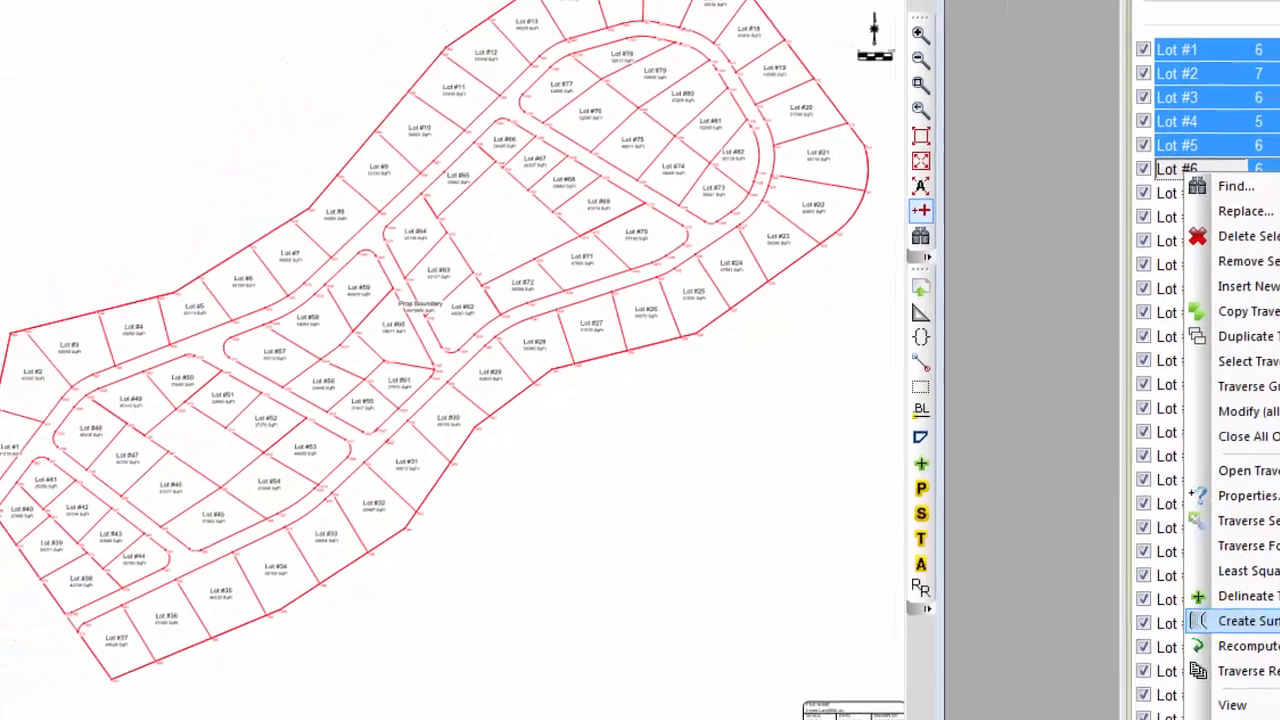
click(1240, 670)
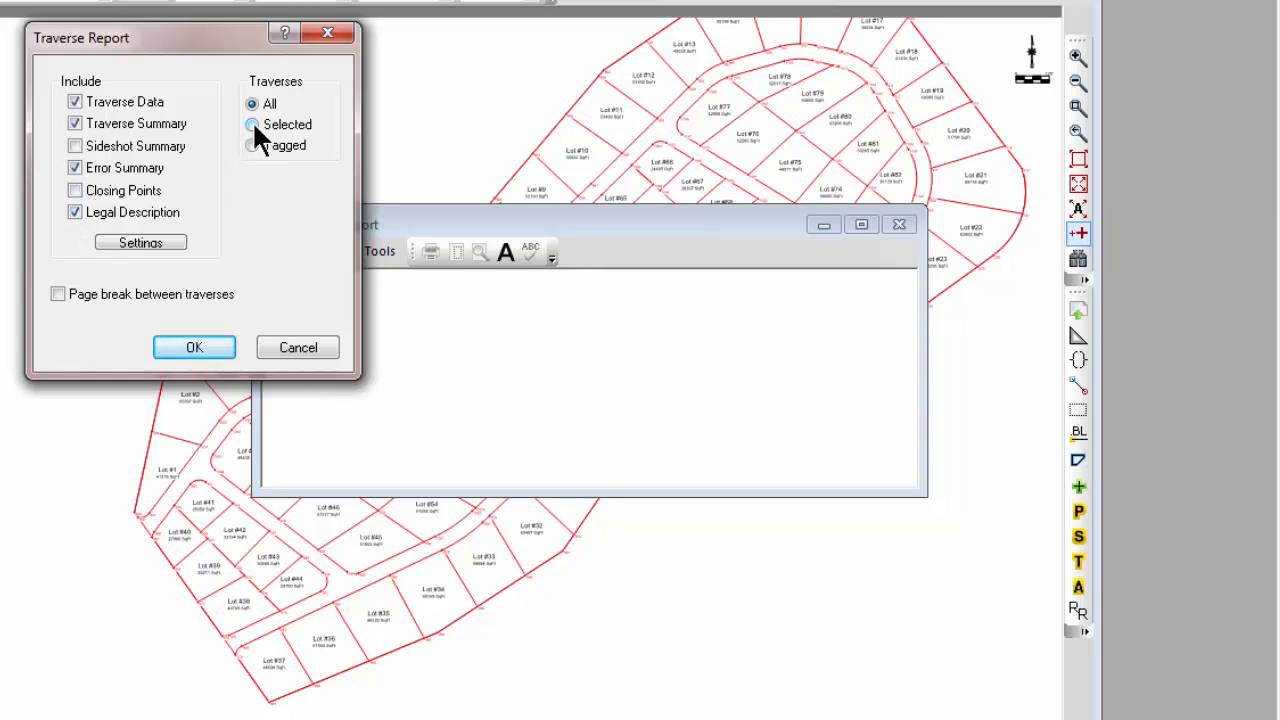
click(210, 349)
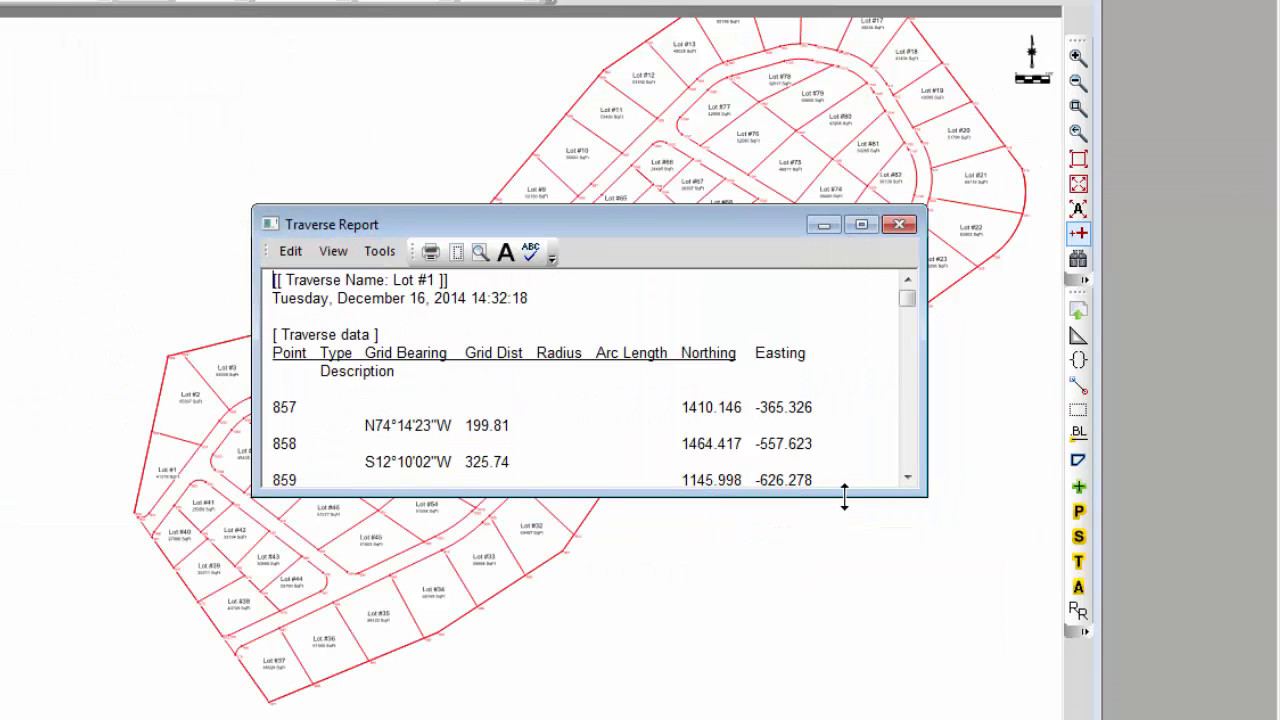
Enlarge the traverse report, examine the lots' error summaries, areas and legal descriptions, and close the report.
drag(843, 497, 811, 719)
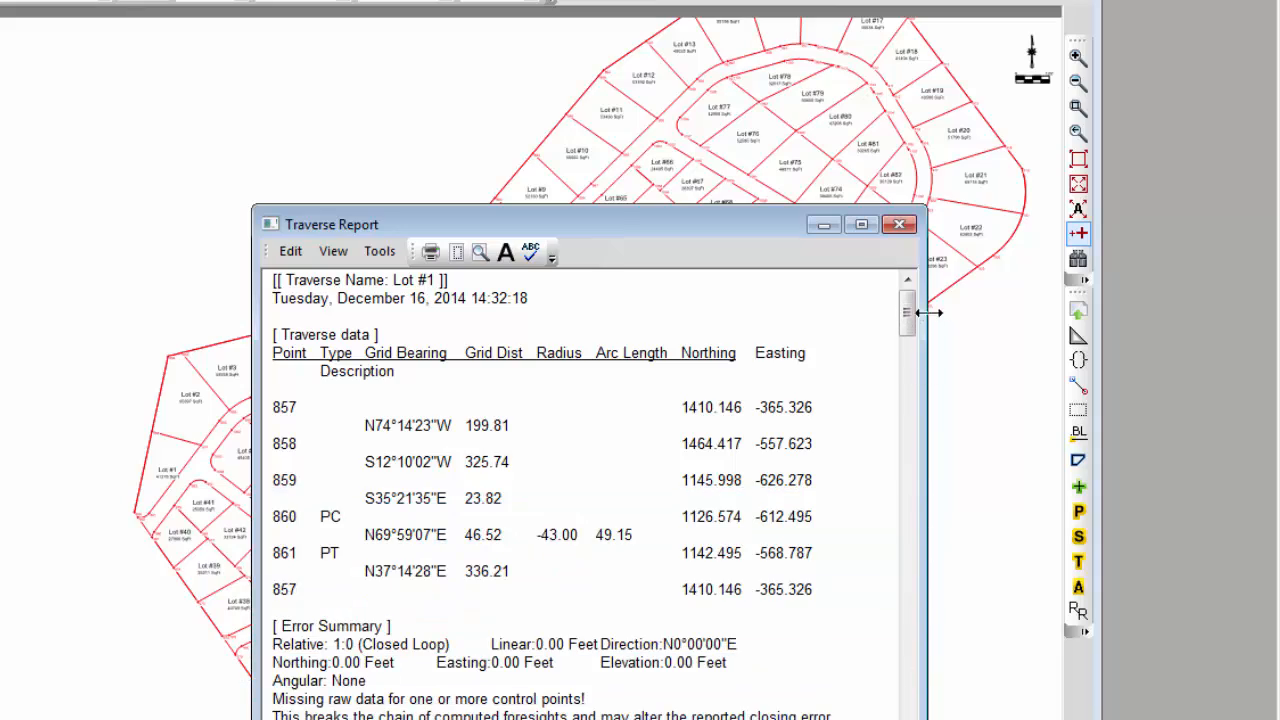
drag(908, 315, 905, 642)
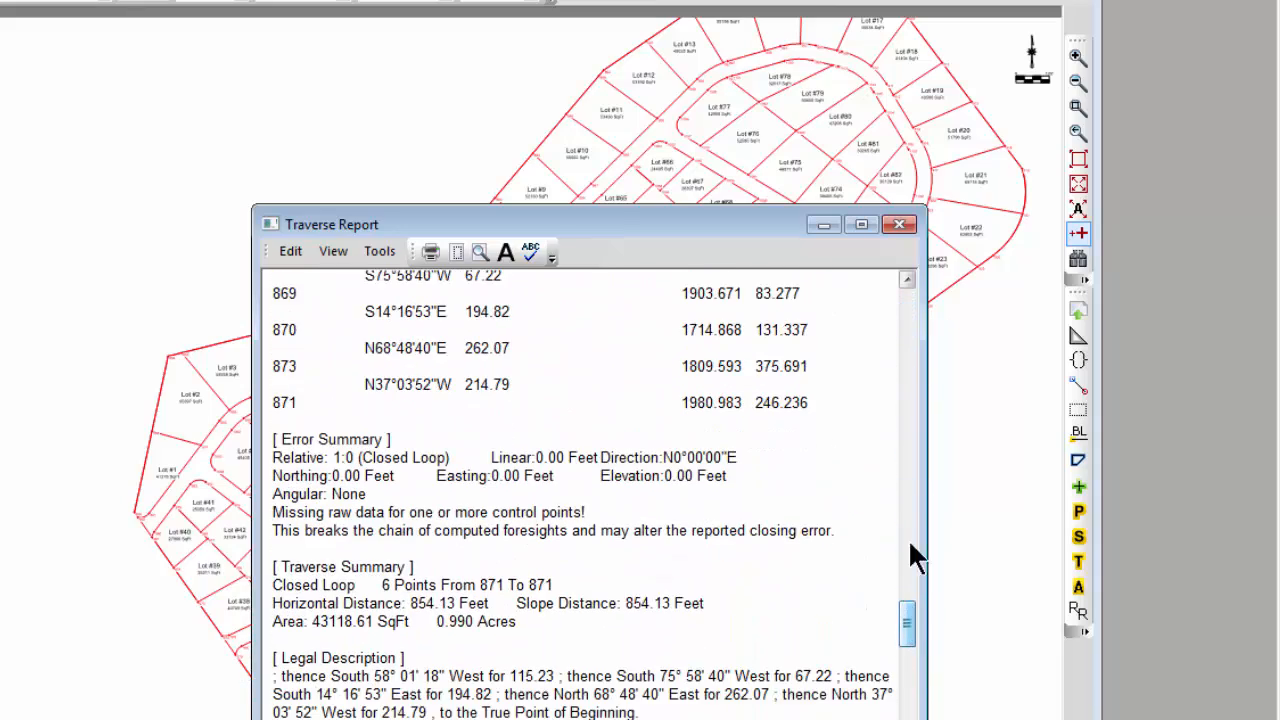
click(899, 222)
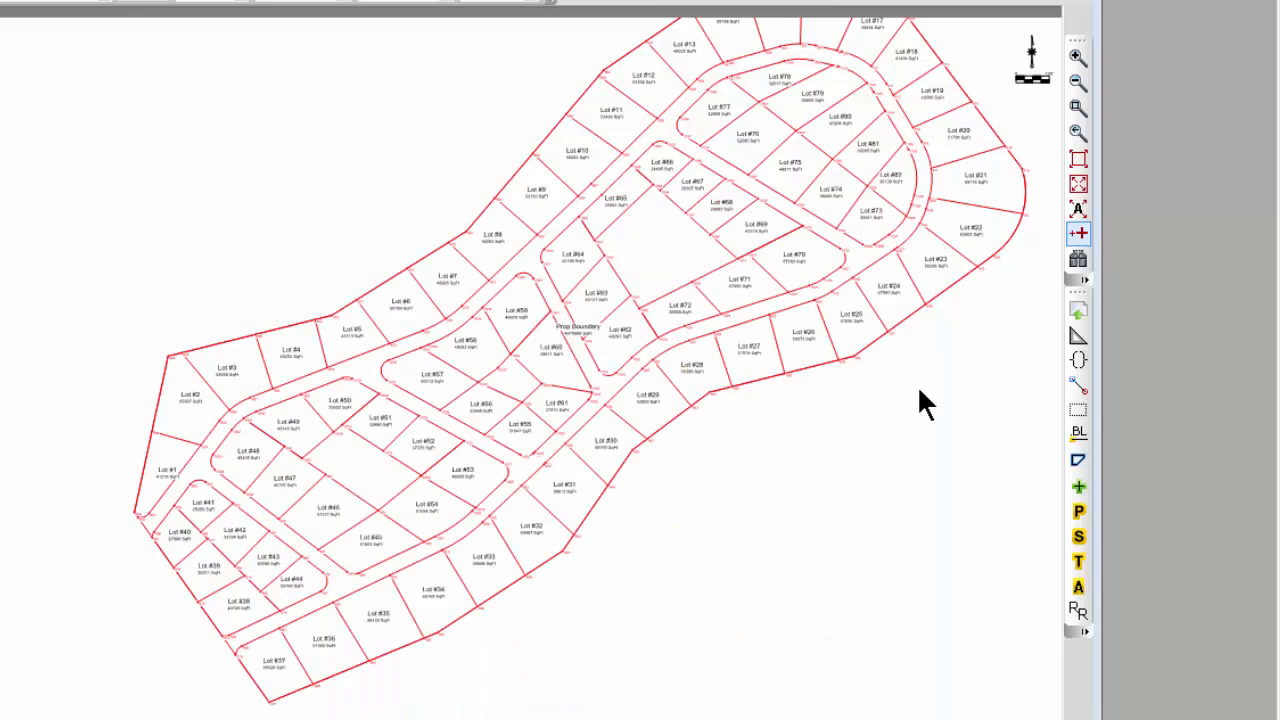